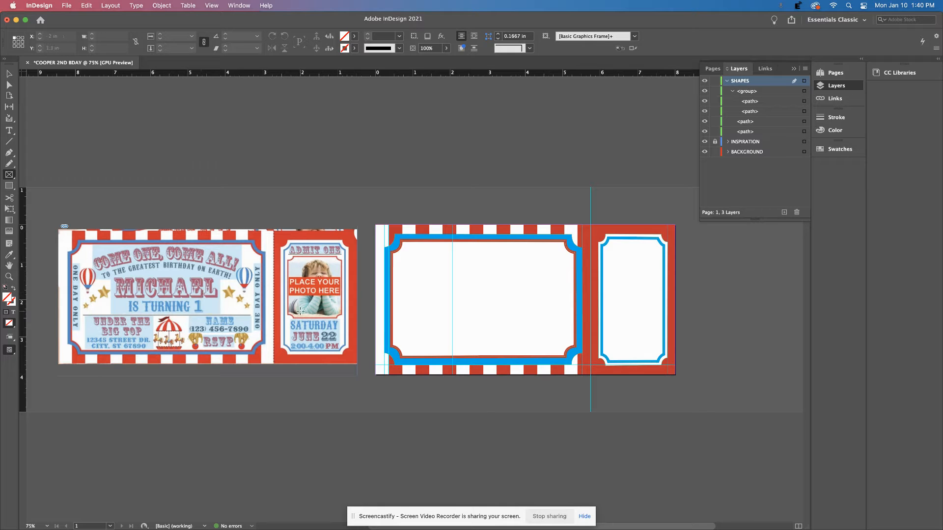
Step: Create a new layer above SHAPES and name it Images
key(super+equal)
key(super+equal)
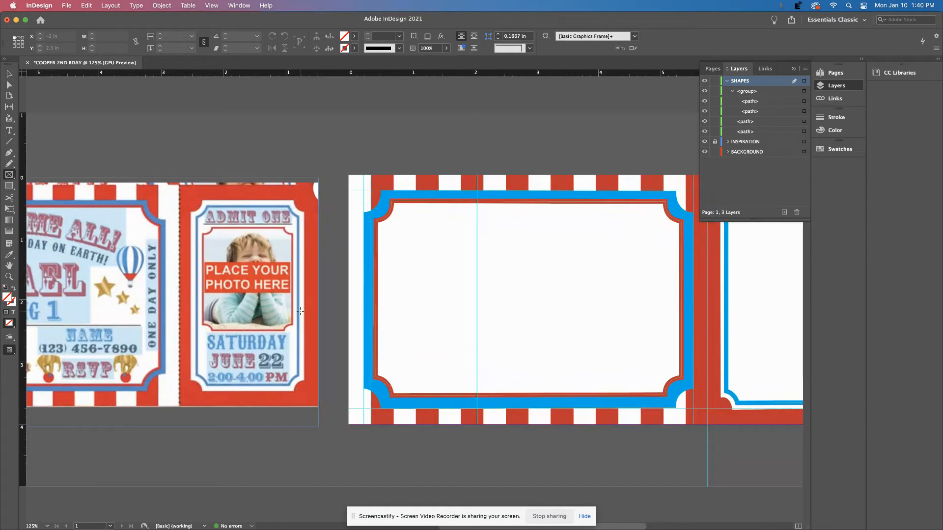
scroll(23, 287, left, 5)
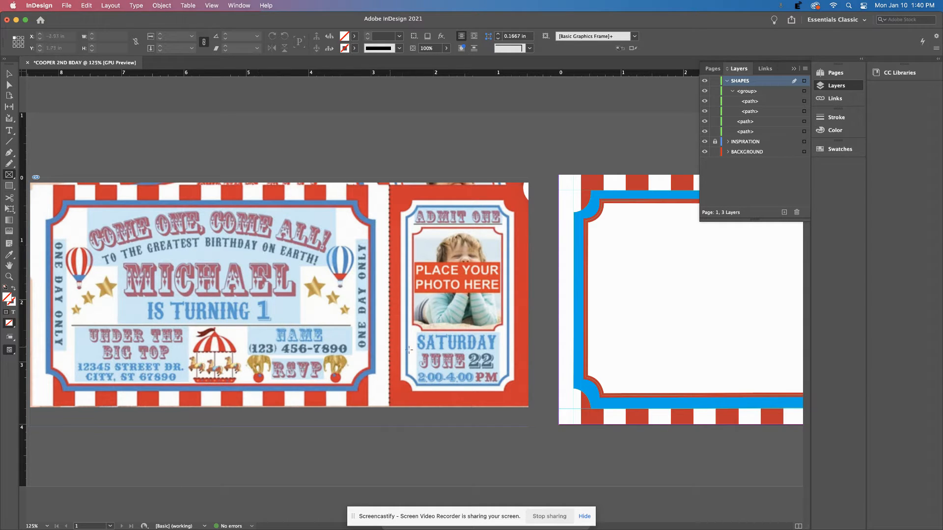
scroll(409, 350, right, 3)
scroll(395, 343, right, 5)
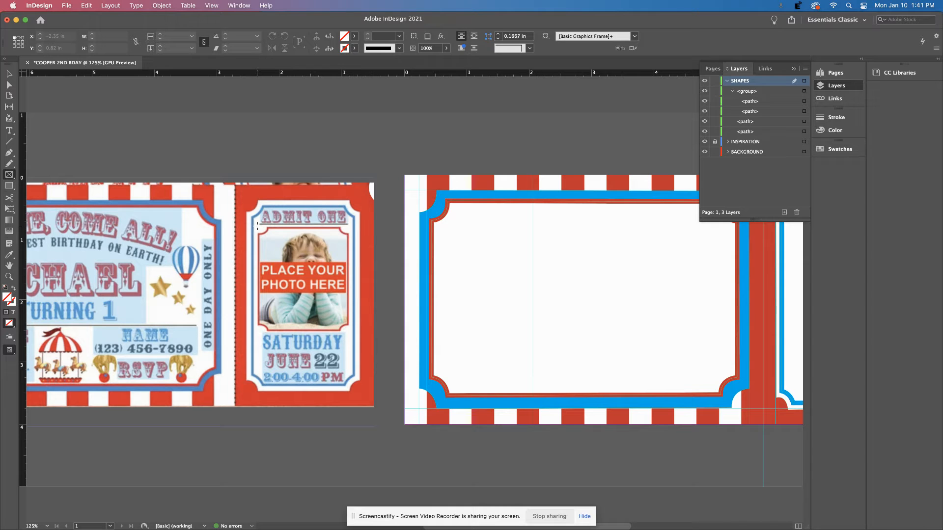
click(727, 81)
click(784, 212)
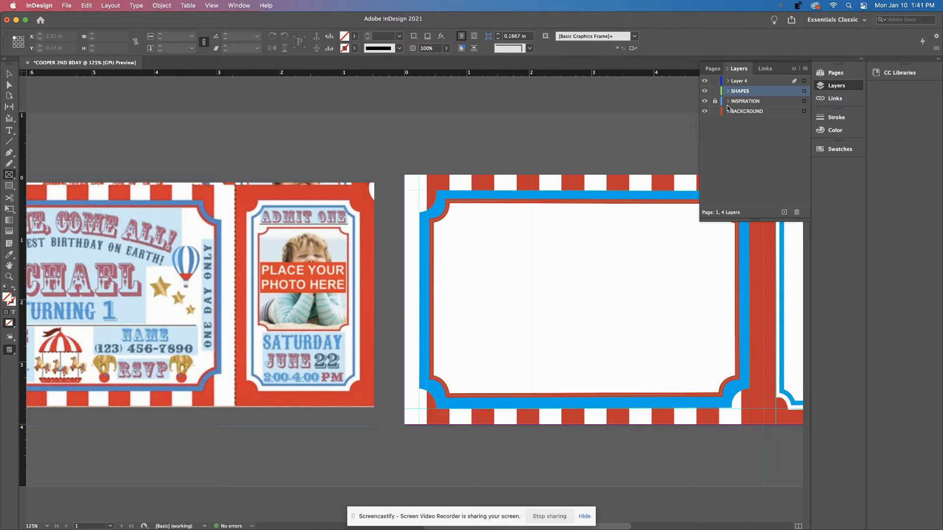
double_click(738, 81)
text(Images)
key(Return)
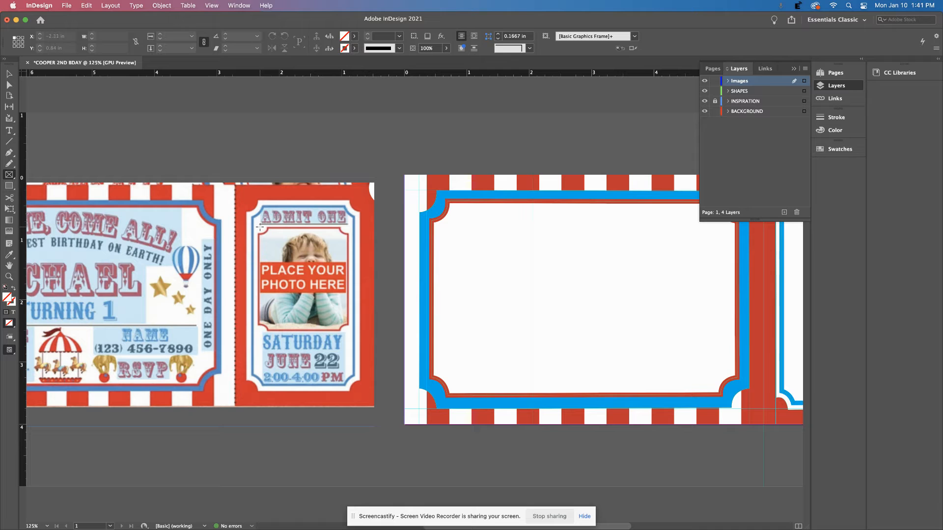
Step: Draw a picture frame about 1.44 by 1.66 in over the sample ticket's photo and move it into the blank Admit One panel
drag(258, 227, 349, 330)
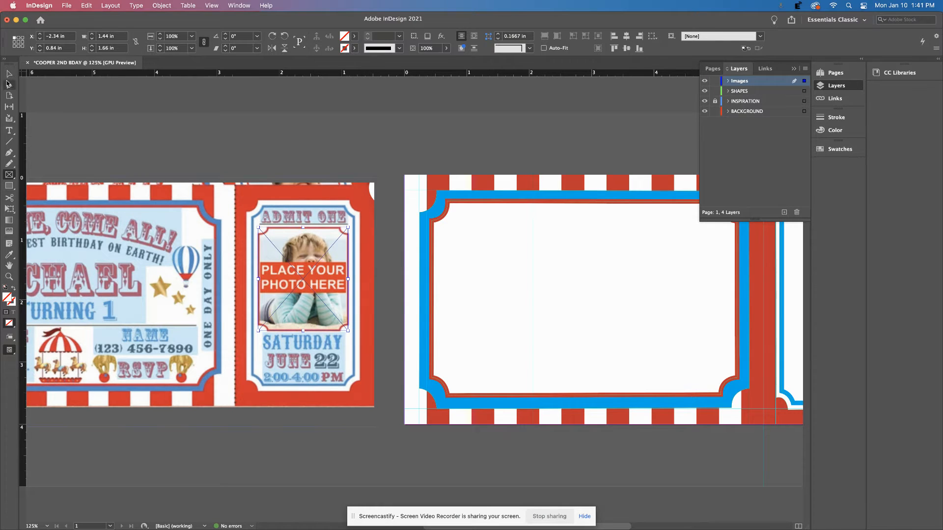
click(9, 74)
scroll(227, 197, right, 10)
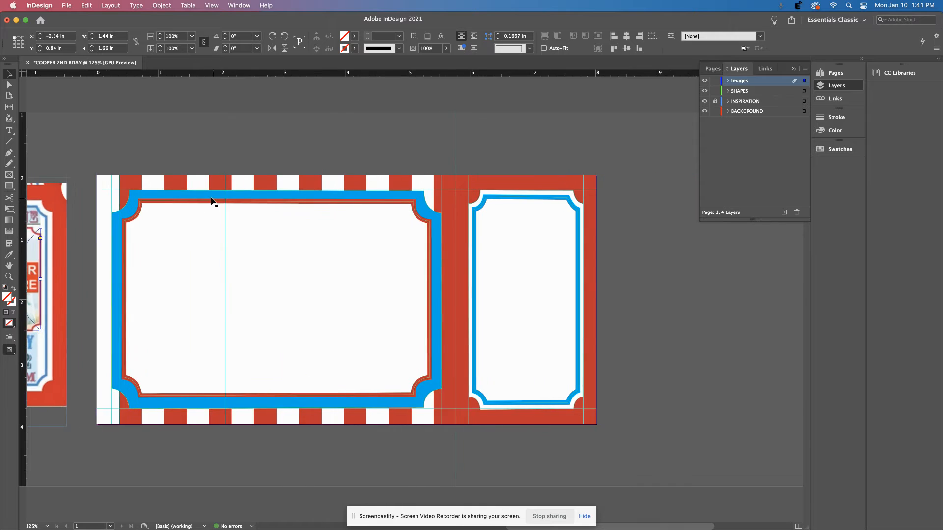
scroll(211, 203, left, 7)
scroll(193, 198, right, 2)
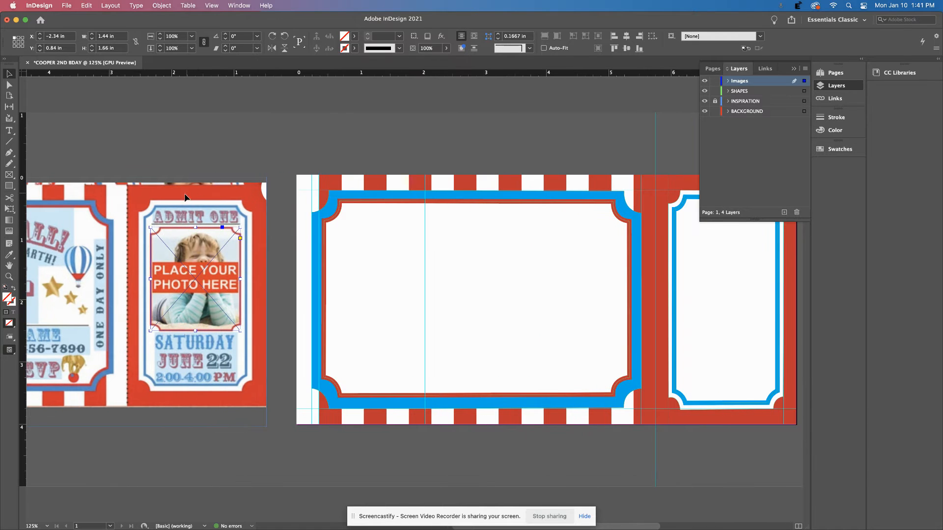
scroll(250, 264, right, 1)
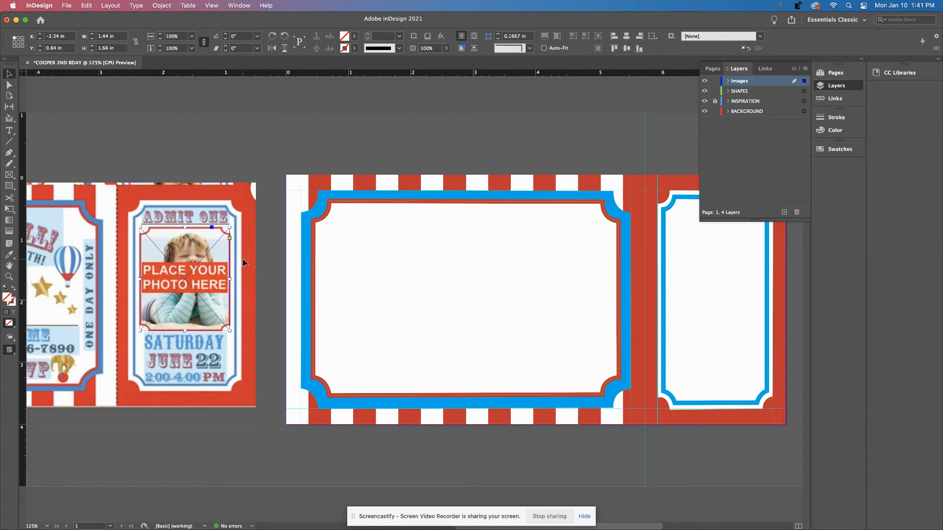
scroll(244, 262, right, 1)
drag(181, 284, 706, 282)
Step: Add a horizontal guide level with the sample photo's top edge and nudge the picture frame down to it, at about Y 0.85 in
drag(89, 77, 108, 228)
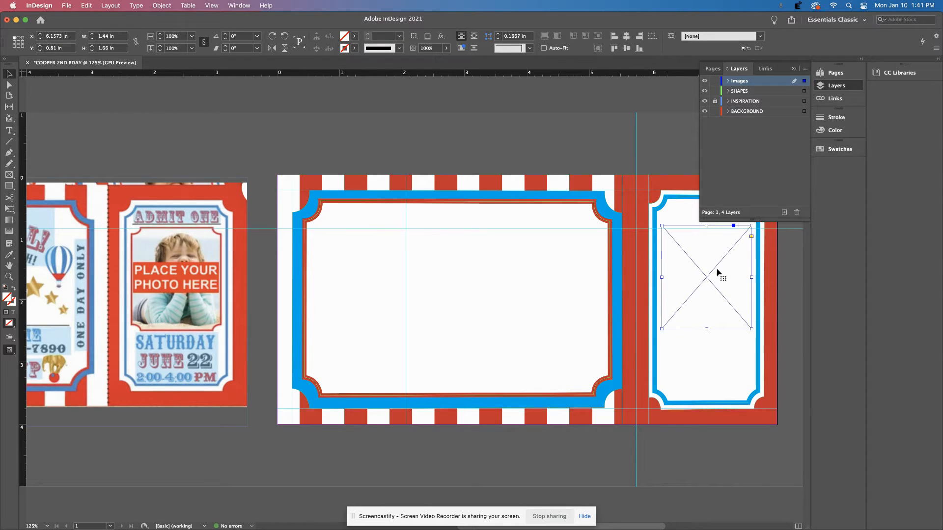
scroll(623, 261, left, 5)
scroll(624, 258, left, 2)
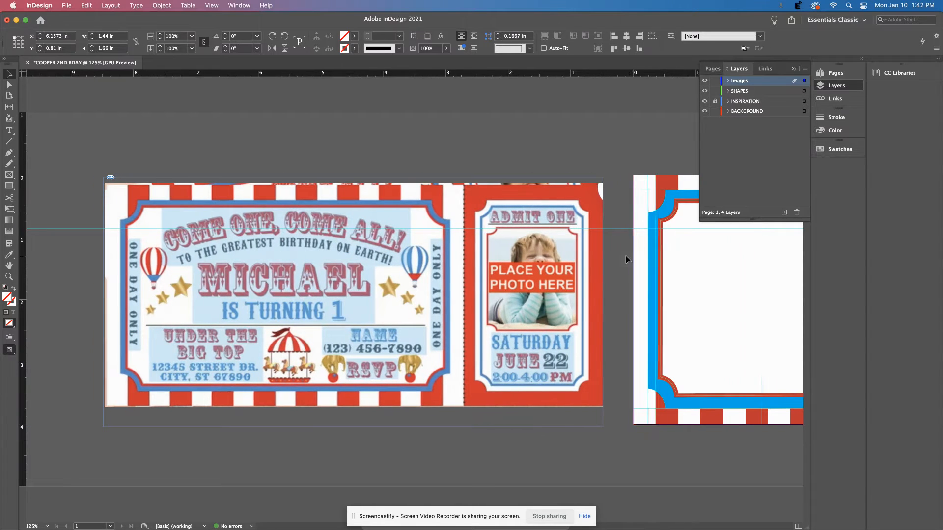
scroll(634, 256, right, 7)
scroll(621, 257, right, 3)
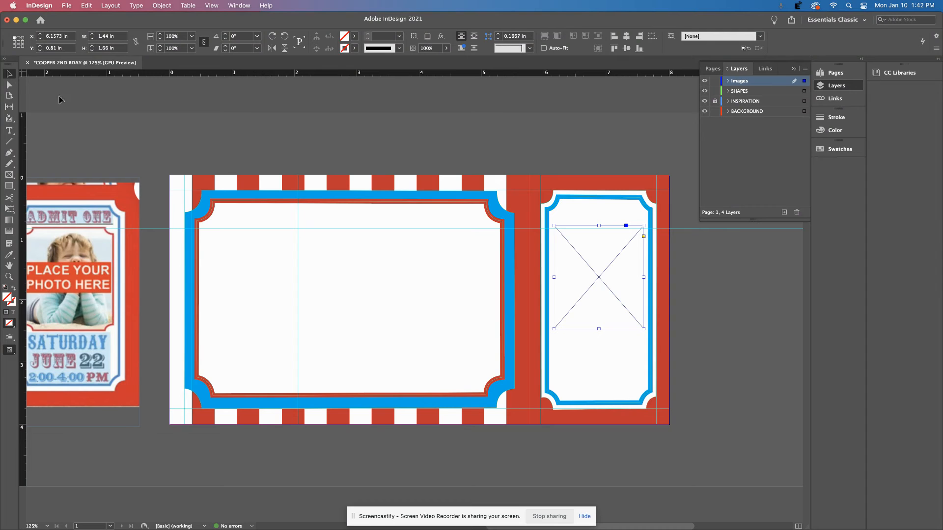
key(Down)
key(Down)
key(Down)
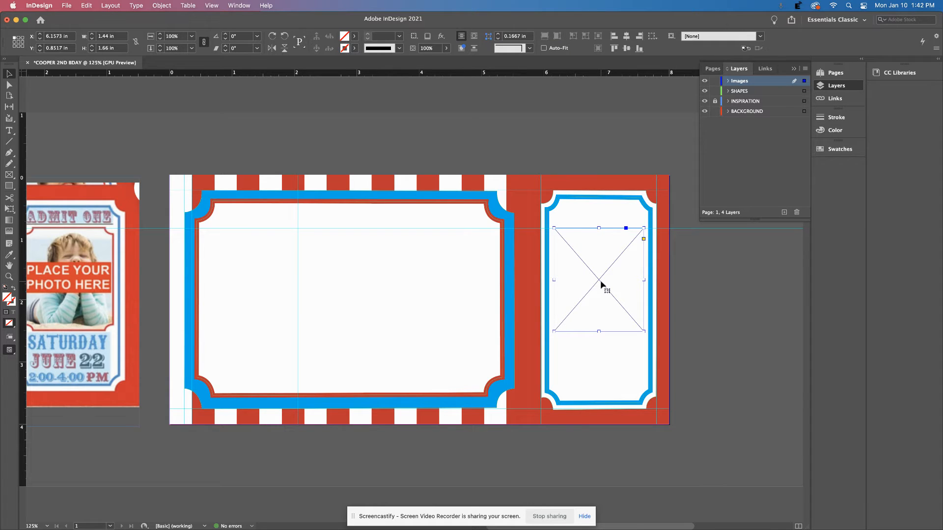
Step: Give the picture frame a red stroke using the C=15 M=100 Y=100 swatch
click(354, 48)
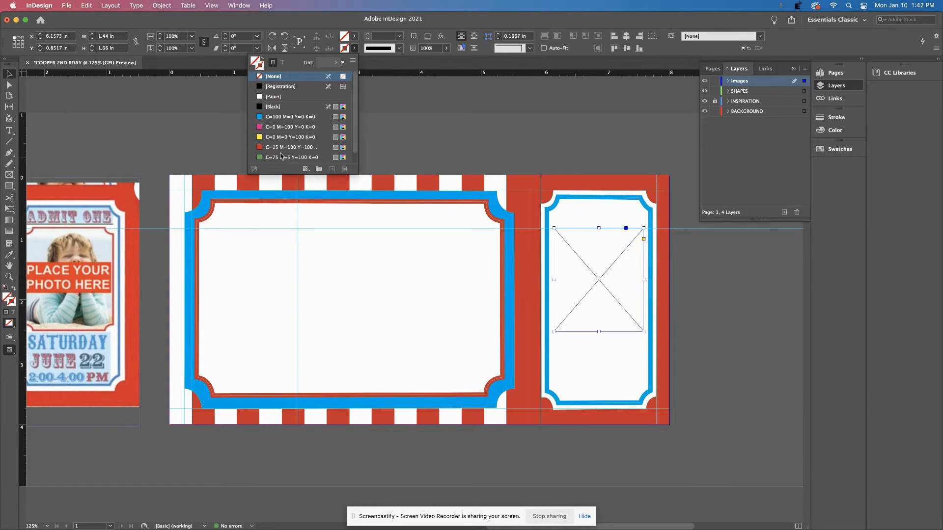
click(274, 149)
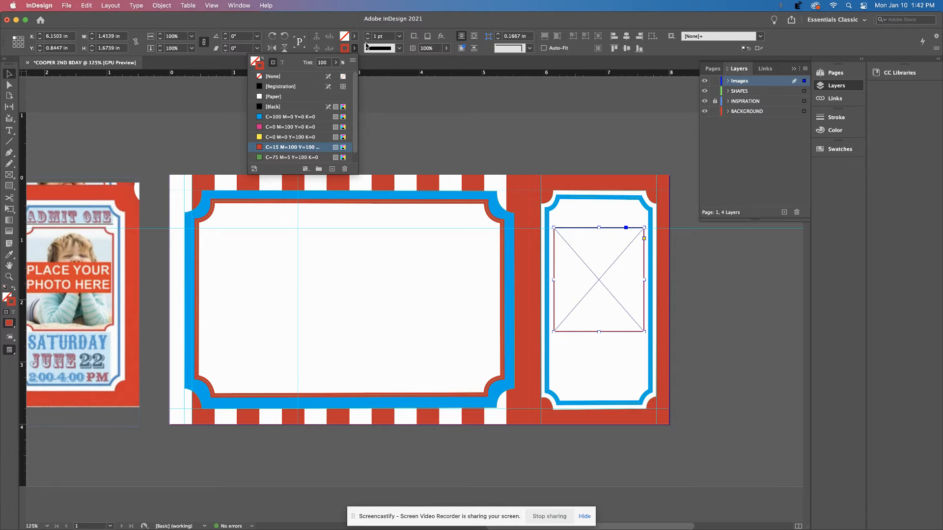
click(414, 62)
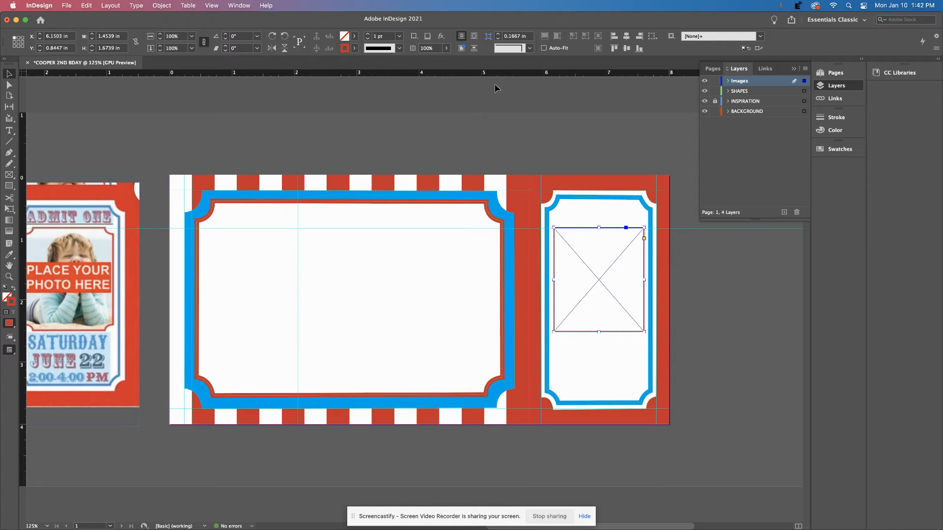
Step: Place the JPEG photo whose file name ends in FALL_2021-44 from the Downloads folder into the picture frame
key(super+d)
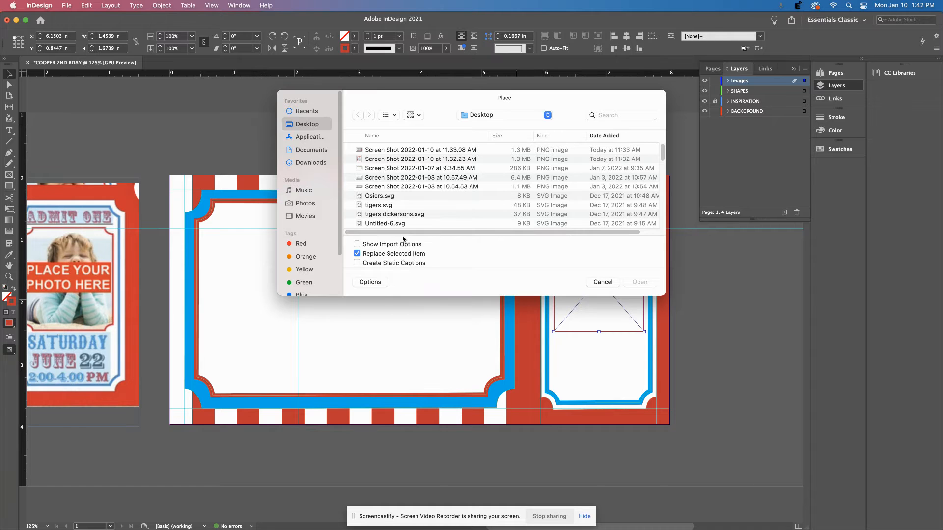
click(307, 164)
click(417, 151)
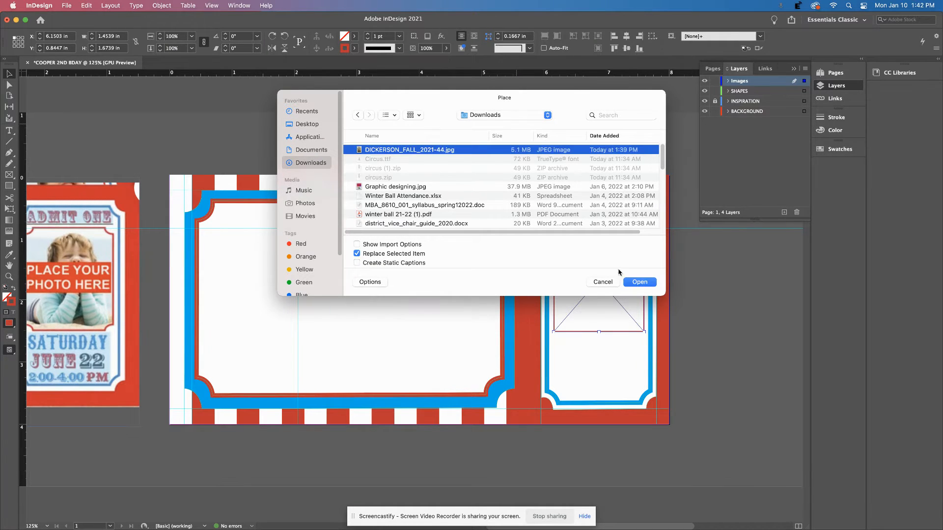
click(638, 283)
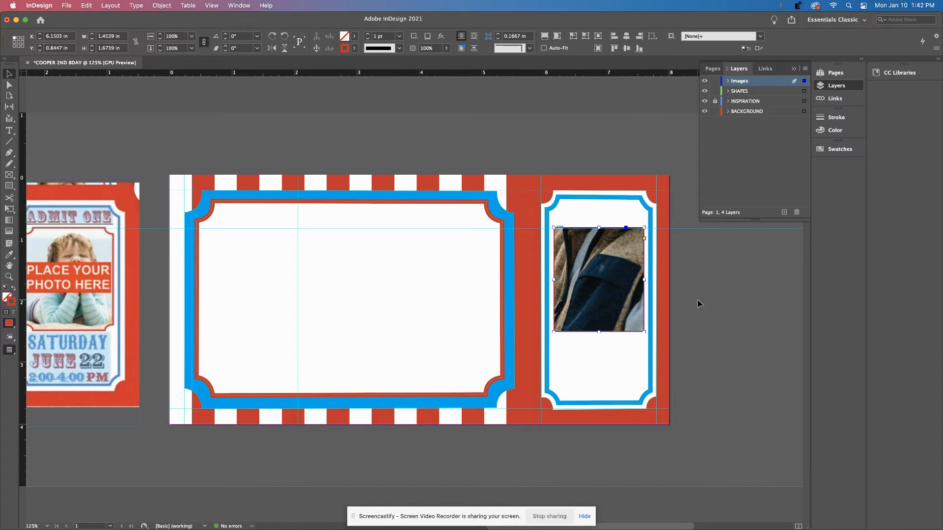
Step: Select the photo inside the frame and apply Fit Content Proportionally
click(599, 280)
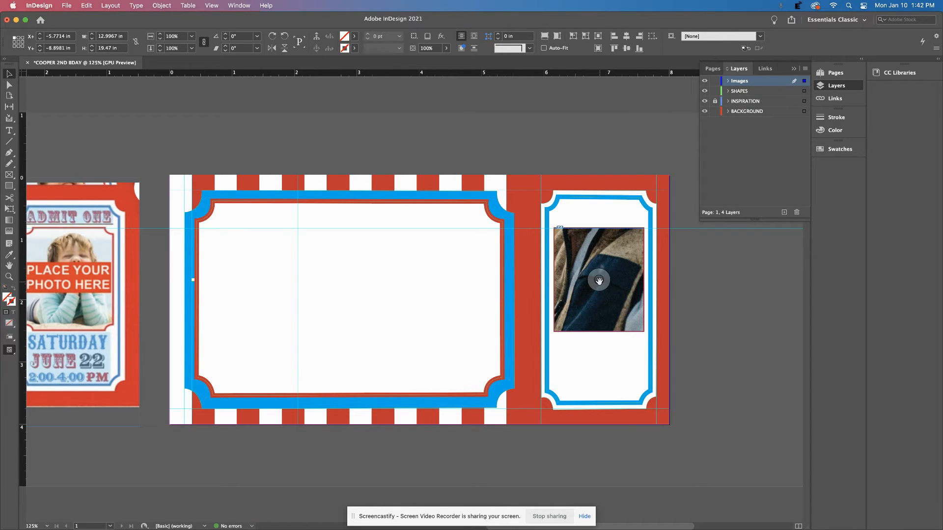
scroll(615, 287, right, 8)
scroll(614, 286, left, 1)
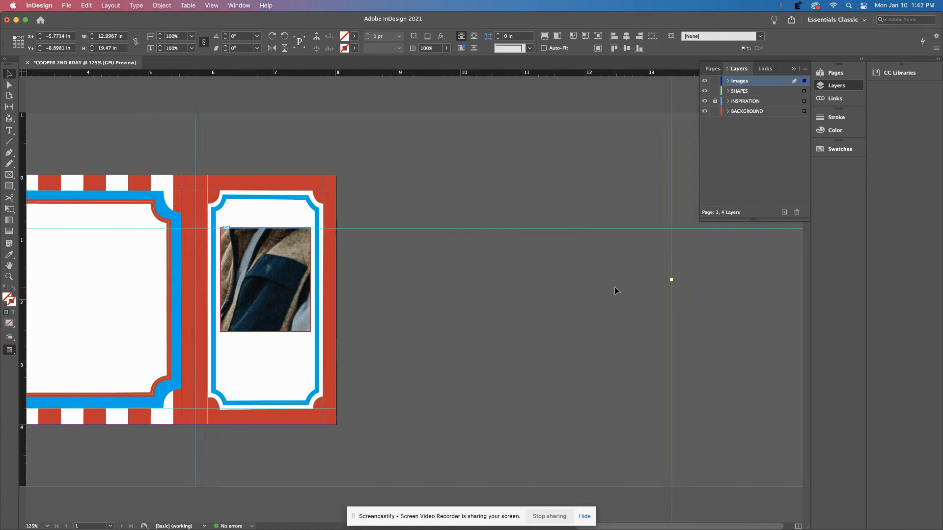
scroll(638, 294, left, 3)
scroll(712, 300, right, 3)
scroll(614, 295, left, 6)
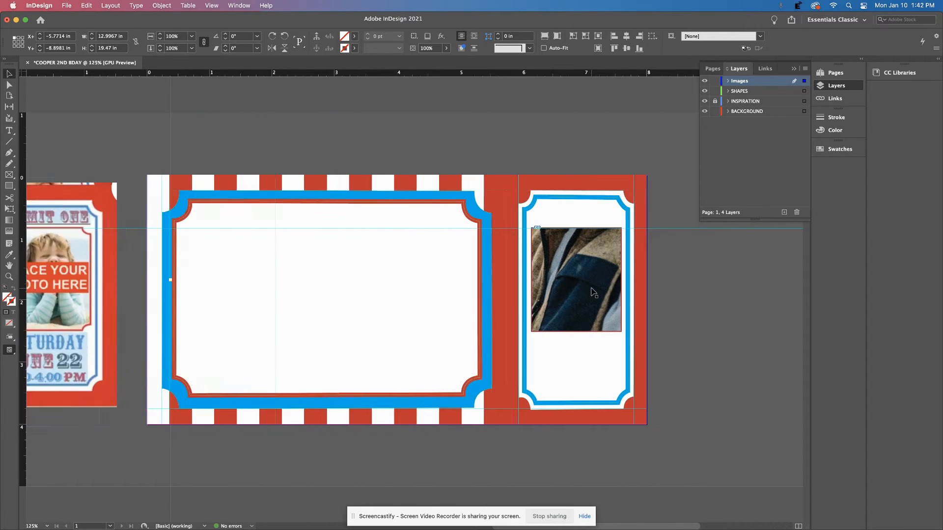
scroll(592, 292, left, 4)
scroll(593, 295, right, 4)
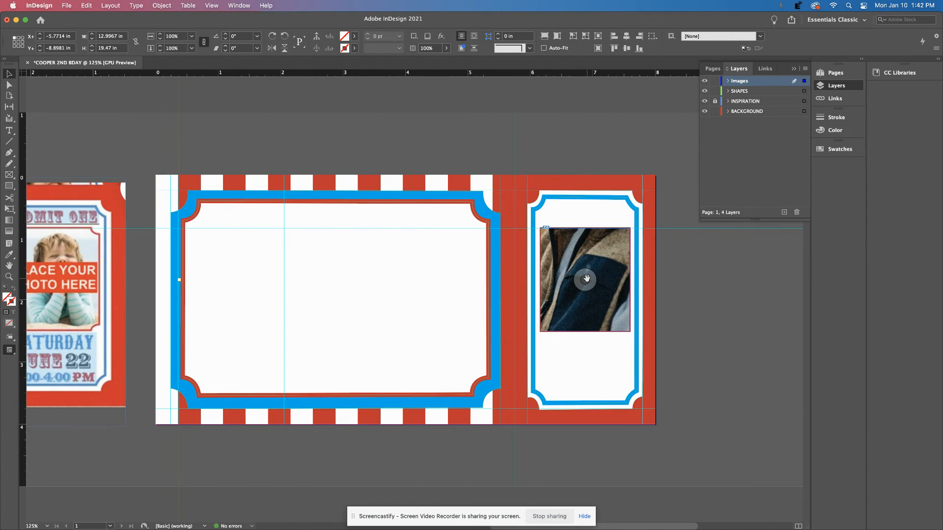
click(162, 7)
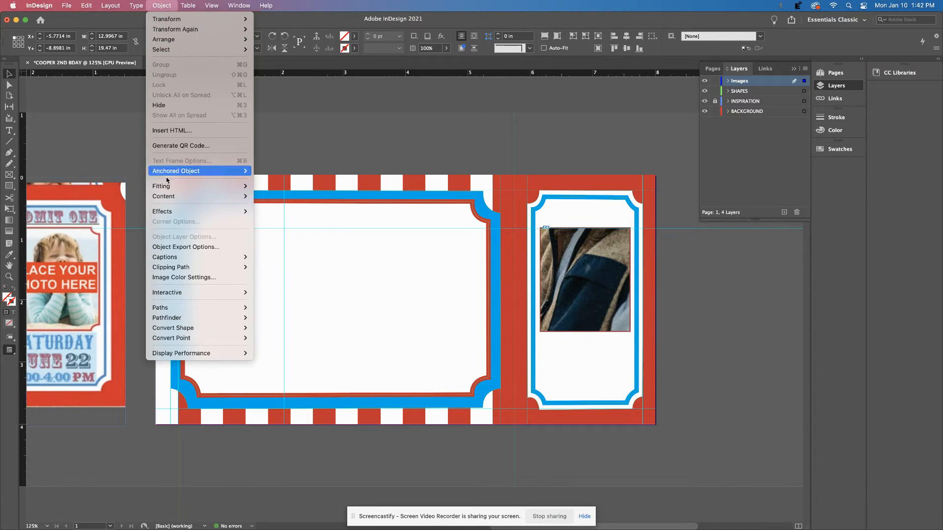
mouse_move(171, 191)
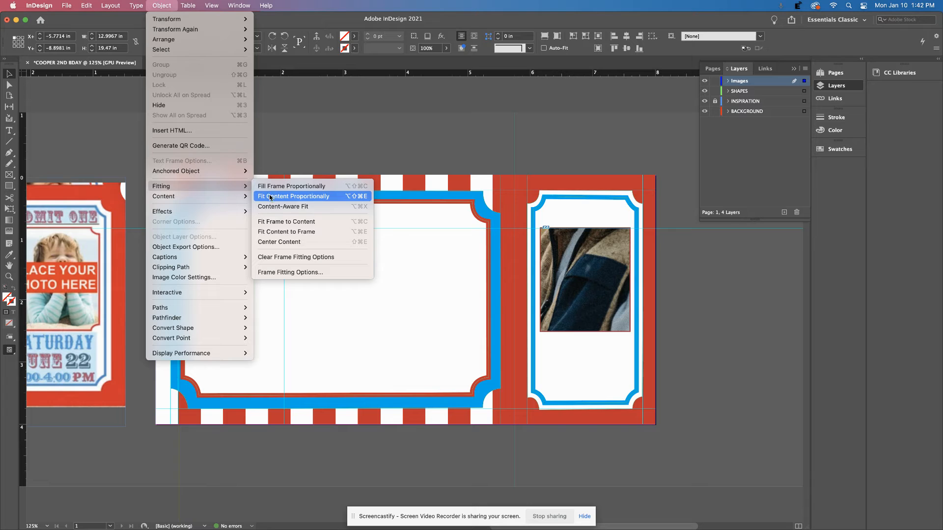
click(301, 198)
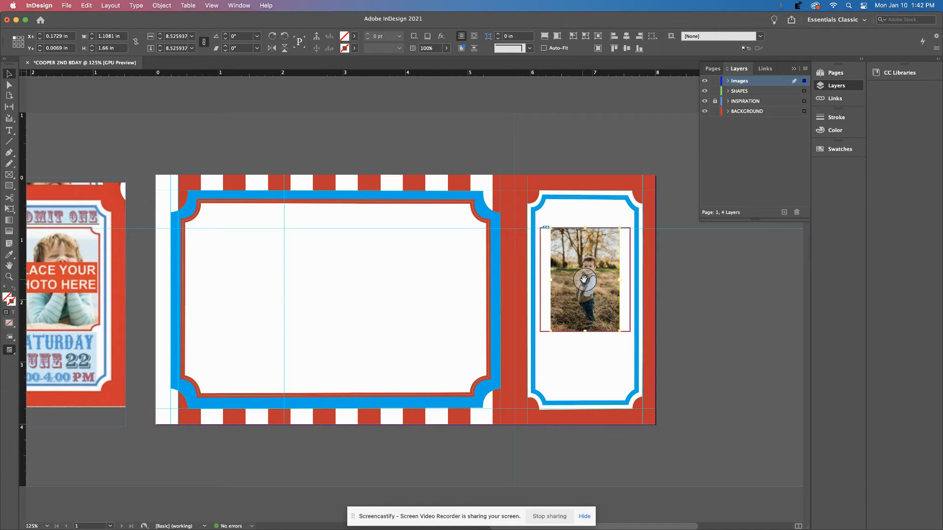
Step: Constrain the photo's width and height, enlarge it to 2.375 in high, and shift it so the boy is centred in the frame
click(10, 86)
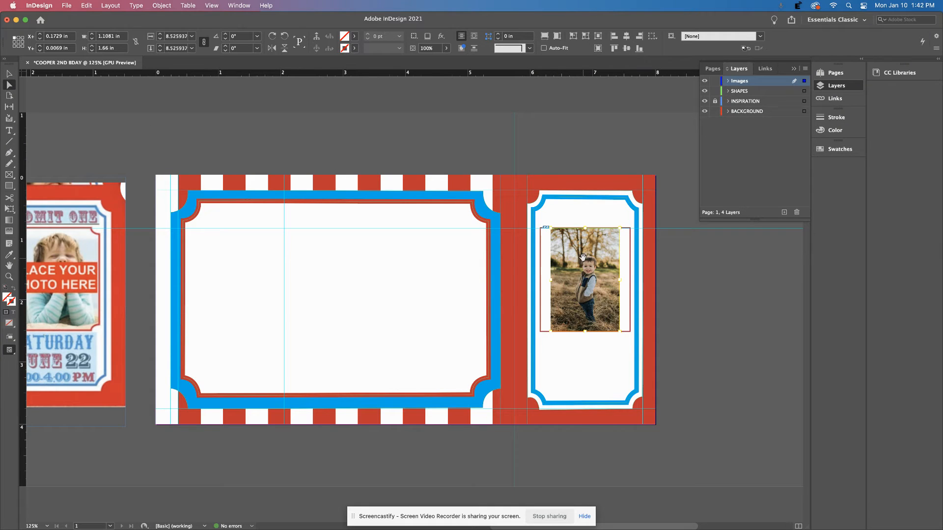
click(136, 42)
click(92, 46)
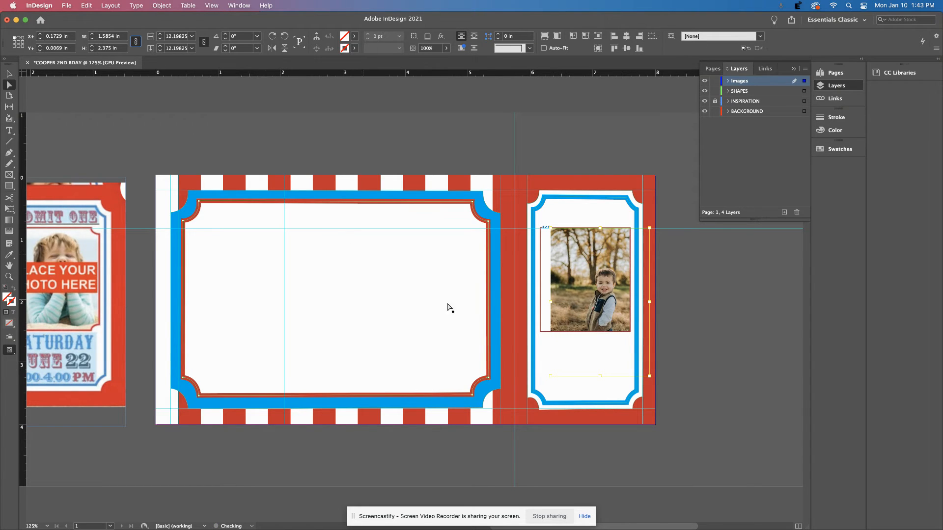
mouse_move(586, 301)
mouse_down()
mouse_move(565, 296)
mouse_move(594, 285)
mouse_up()
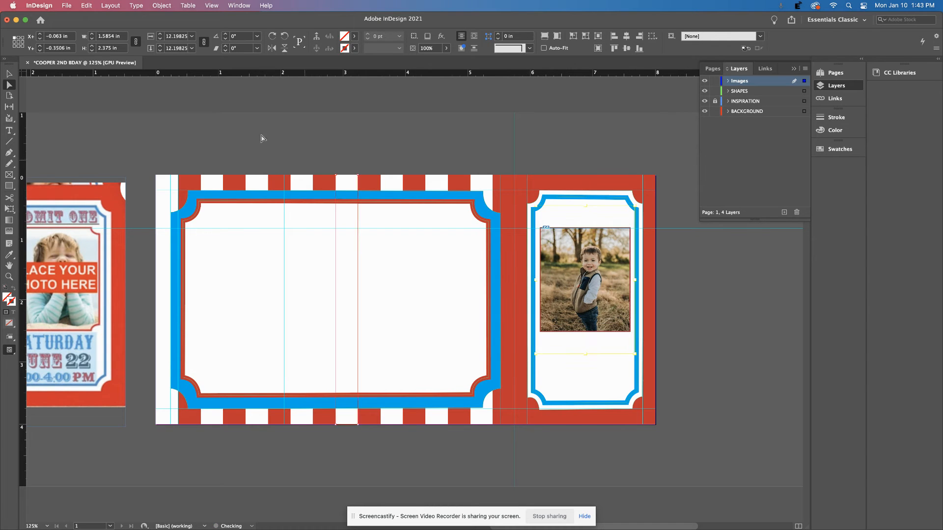
Step: Enlarge the photo proportionally to 3.1875 in high and reposition it within the frame around the boy
click(92, 47)
click(92, 47)
click(91, 47)
click(92, 47)
click(92, 47)
click(92, 47)
drag(564, 324, 545, 313)
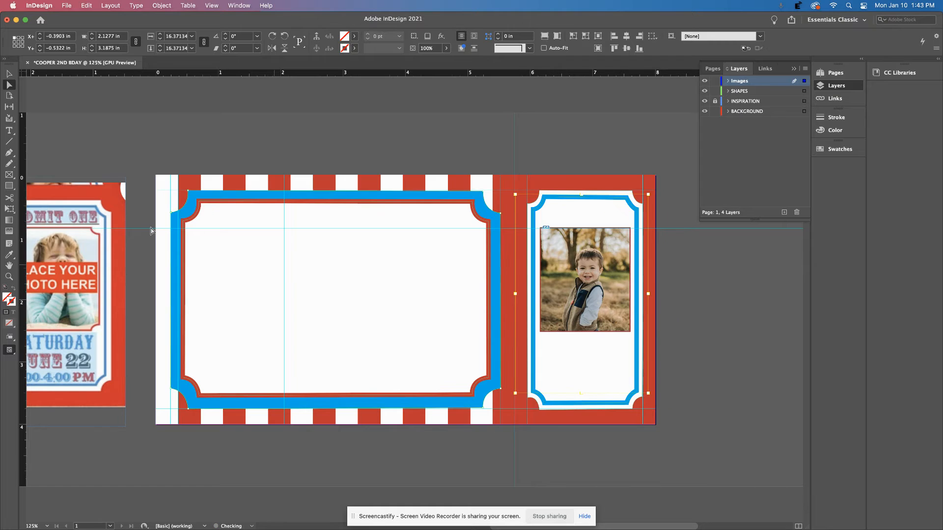
Step: Scale the photo up proportionally to 4.0625 in high and move it so the boy's head and torso fill the frame
click(92, 46)
click(92, 46)
click(92, 46)
click(92, 46)
click(93, 46)
click(92, 46)
click(92, 46)
click(92, 45)
click(92, 46)
click(92, 46)
click(93, 45)
click(92, 46)
click(92, 46)
drag(609, 317, 585, 287)
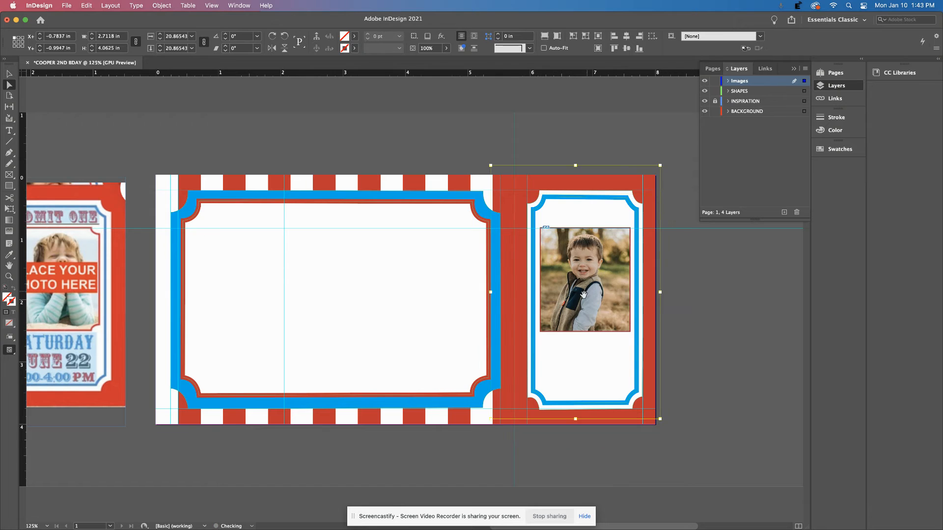
Step: Increase the photo's height proportionally to 4.9375 in and shift it to bring the boy's face back to the frame's centre
click(92, 46)
click(93, 46)
click(93, 46)
click(92, 45)
click(93, 46)
click(93, 46)
click(92, 46)
click(92, 46)
click(93, 46)
click(92, 45)
click(93, 45)
click(92, 46)
click(93, 46)
click(92, 45)
drag(614, 301, 593, 290)
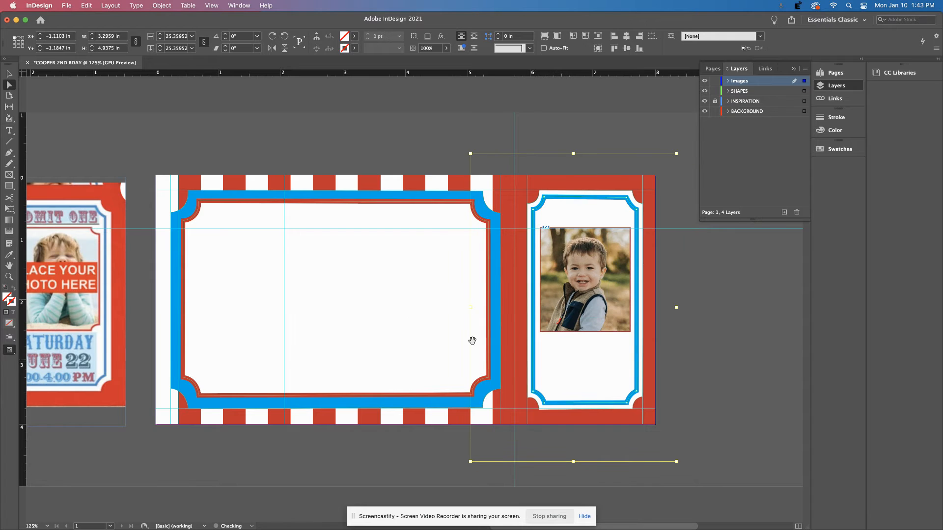
Step: Enlarge the photo proportionally to 5.6875 in high, recentre the boy in the frame, and nudge the image slightly right
click(92, 46)
click(92, 46)
click(93, 45)
click(92, 45)
click(93, 45)
click(92, 45)
click(92, 46)
click(93, 46)
click(92, 46)
click(92, 46)
click(93, 46)
click(92, 46)
drag(606, 320, 582, 305)
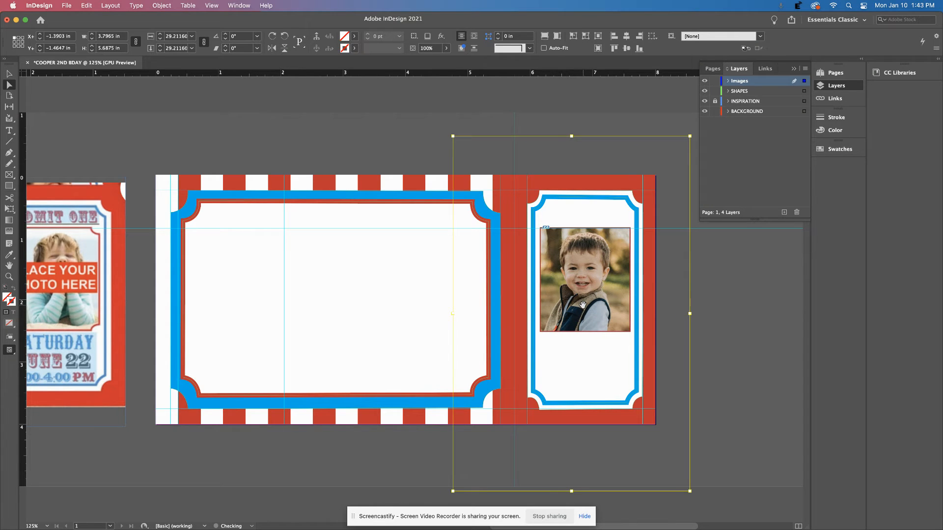
key(Right)
key(Right)
key(Right)
key(Right)
key(Right)
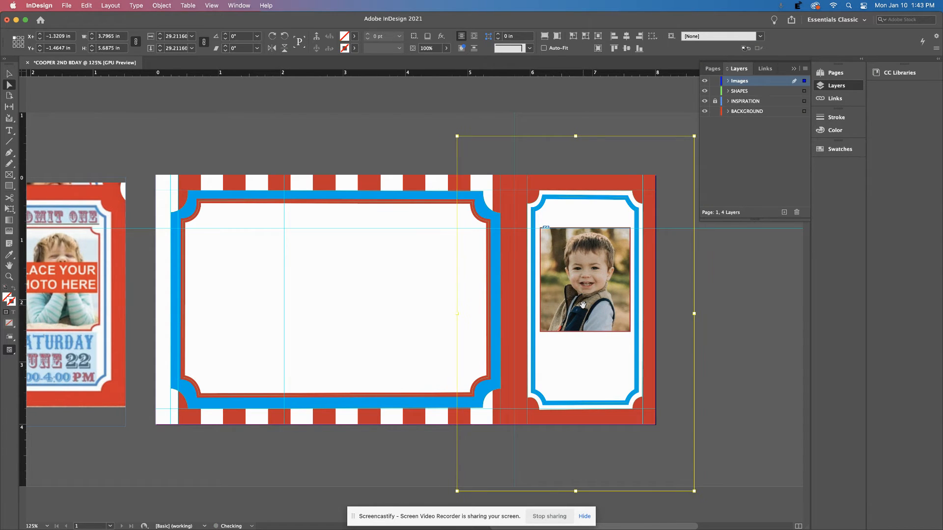
Step: Enlarge the photo proportionally to 6.25 in high and shift it up and left to centre the boy's face in the frame
double_click(92, 46)
click(92, 46)
click(92, 46)
click(92, 47)
click(92, 46)
click(92, 46)
click(92, 46)
click(91, 46)
drag(612, 310, 597, 306)
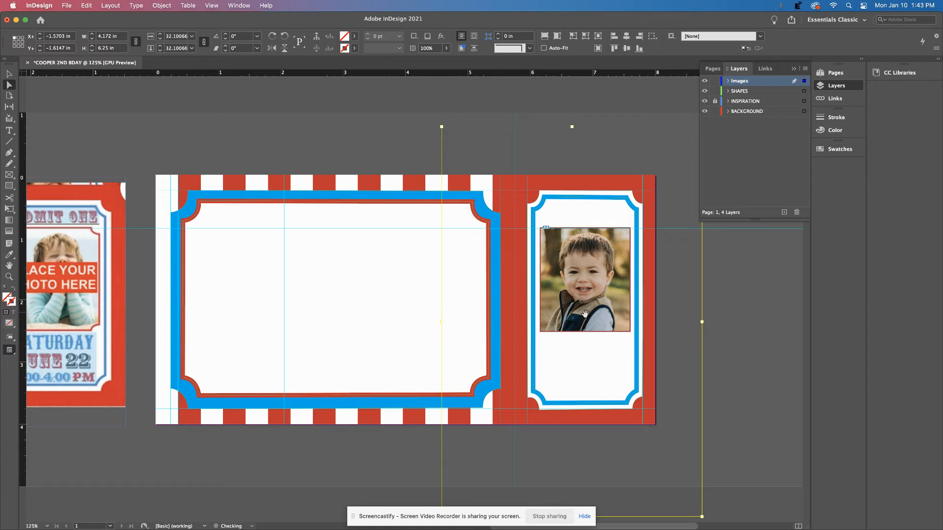
Step: Enlarge the photo proportionally to 6.625 in high and shift it within the frame to recentre the boy
click(92, 47)
click(92, 47)
click(92, 47)
click(92, 47)
click(92, 47)
click(93, 47)
drag(620, 309, 595, 305)
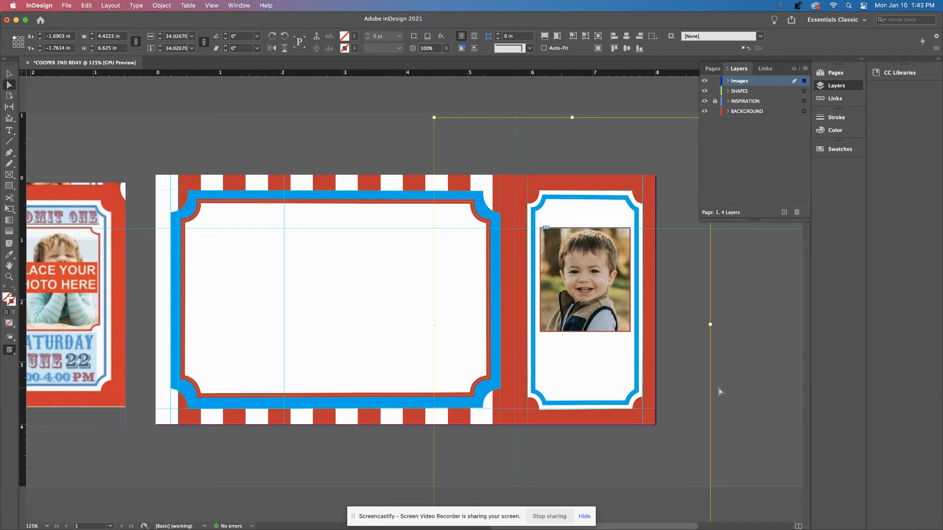
Step: Deselect the photo and preview the whole ticket in full-screen presentation mode, returning to the layout when done
key(v)
click(97, 138)
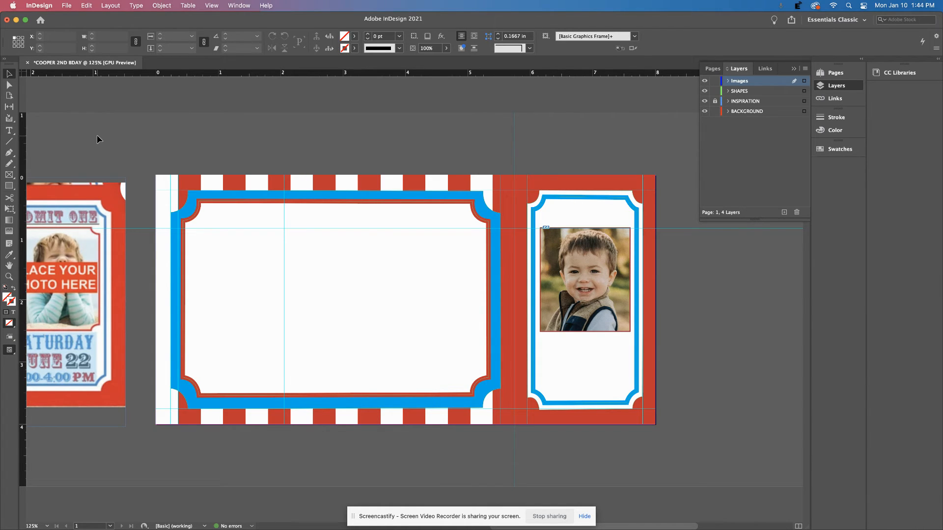
key(shift+w)
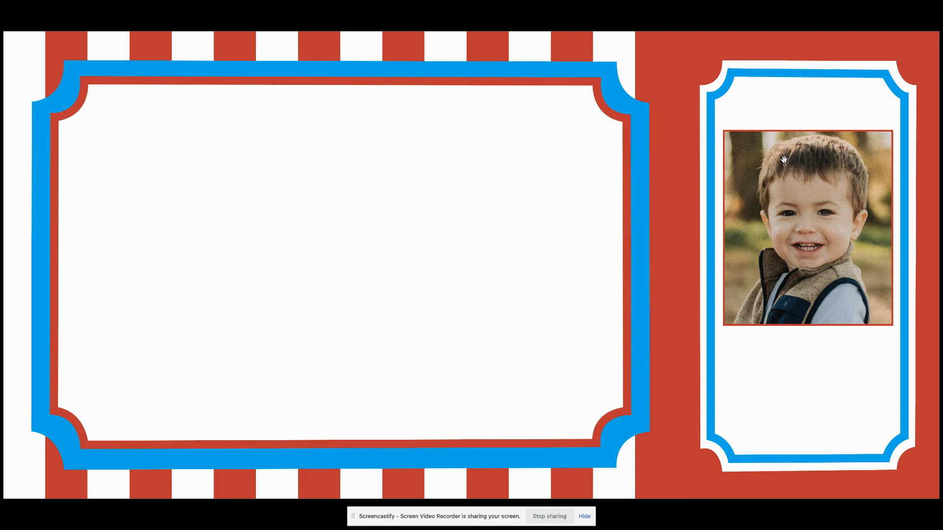
key(Escape)
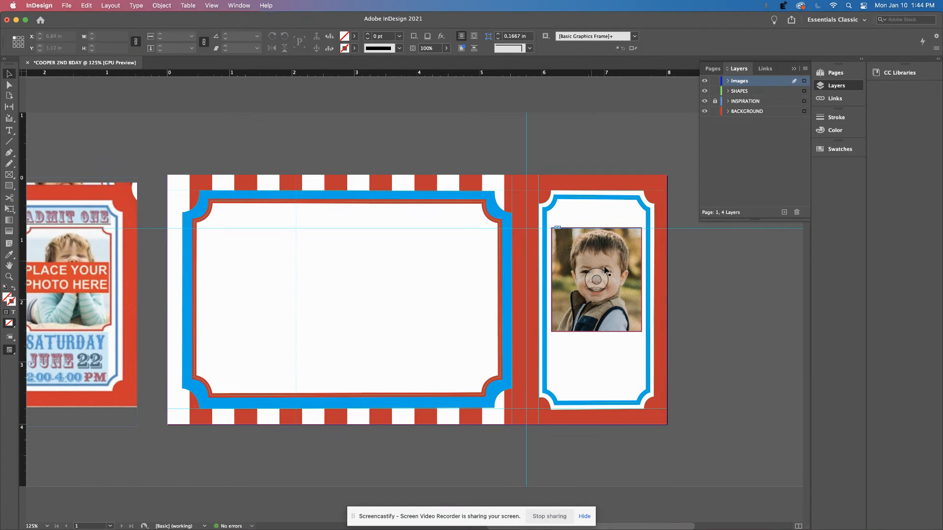
Step: Move the horizontal guide at the photo's upper edge to Y 0.84 in
click(671, 228)
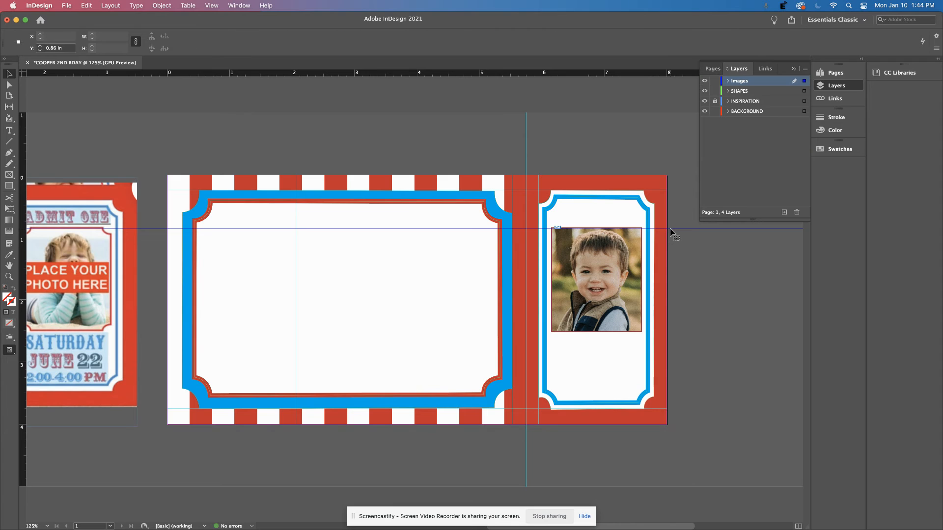
mouse_move(671, 230)
mouse_down()
mouse_move(671, 192)
mouse_move(671, 227)
mouse_up()
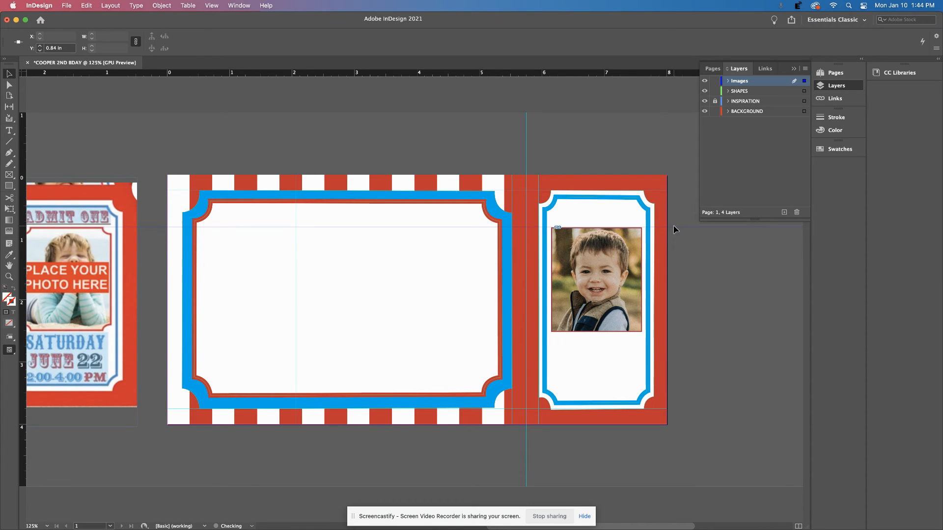
Step: Examine the lettering on the reference ticket and switch to Chrome with a blank new tab ready for an address
scroll(299, 361, left, 5)
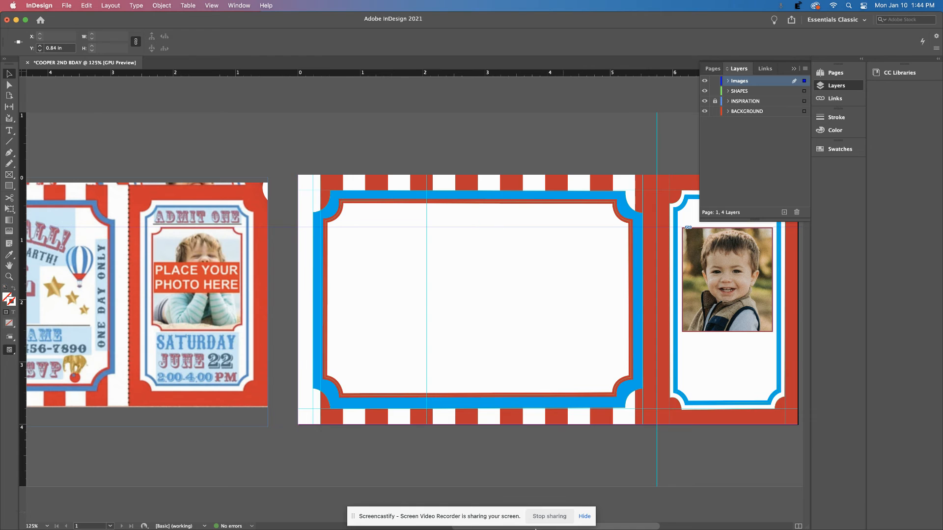
scroll(177, 181, left, 10)
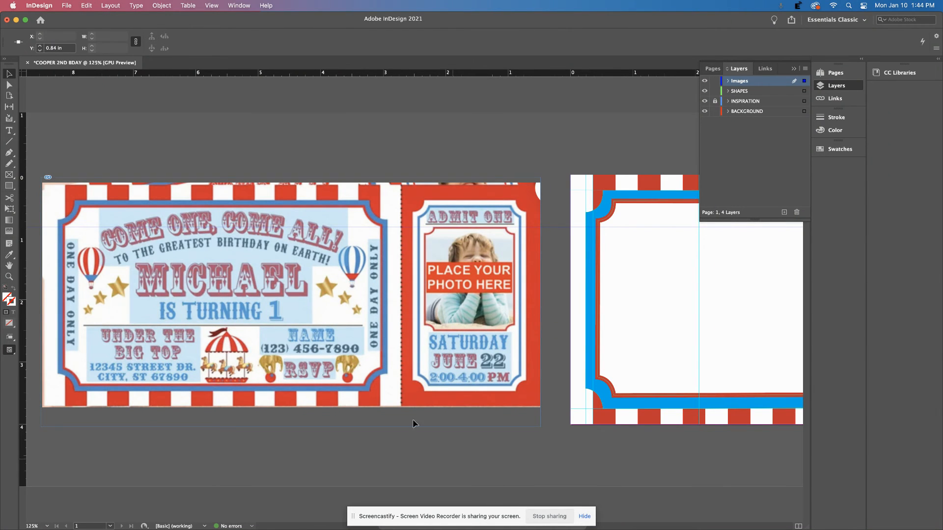
mouse_move(363, 529)
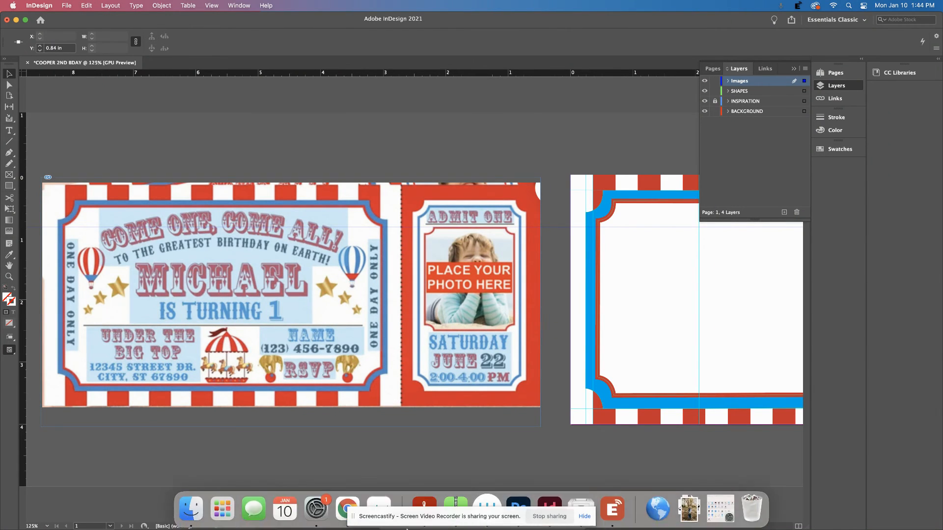
click(346, 511)
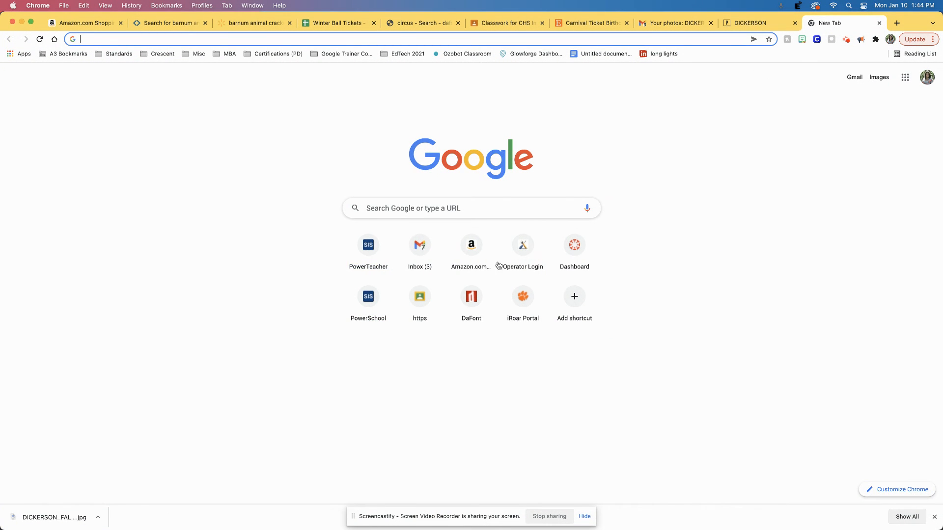
mouse_move(410, 529)
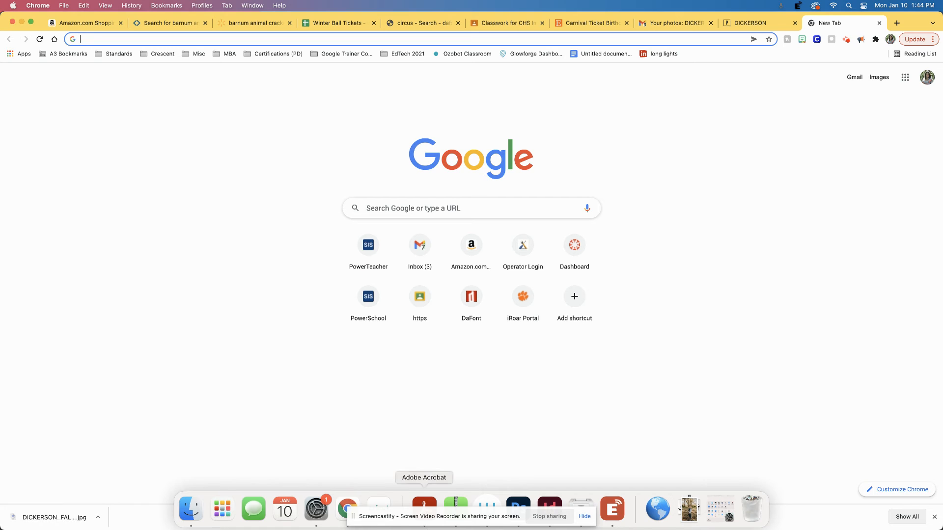
click(456, 518)
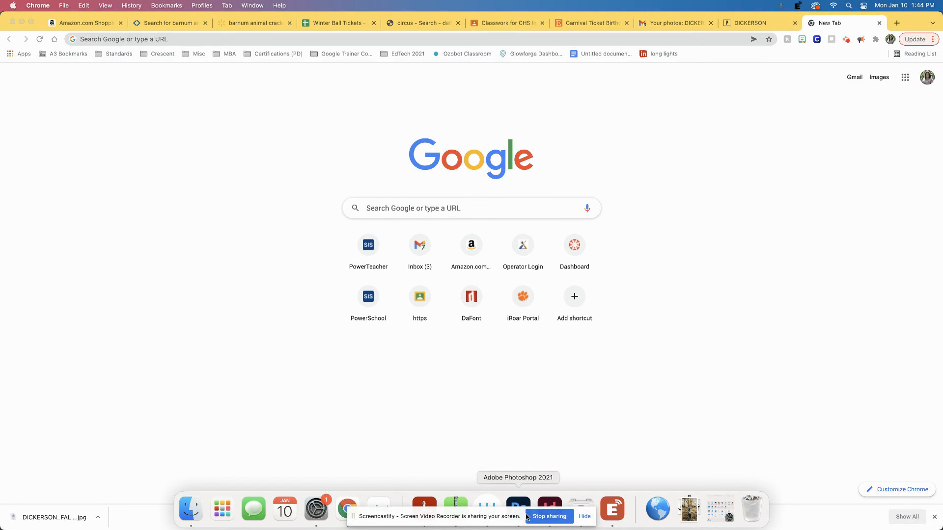
click(704, 35)
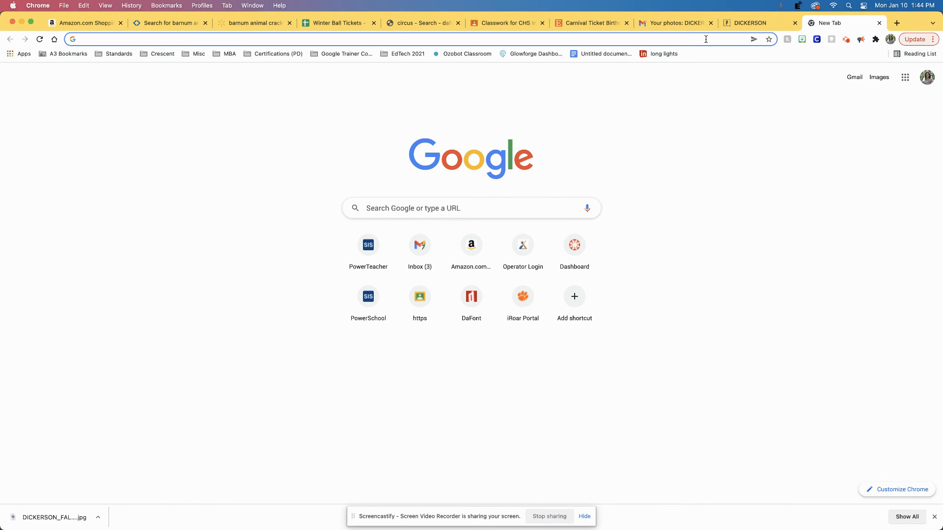
Step: Open dafont.com and skim its home page of font categories and recently added fonts
text(dafont.c)
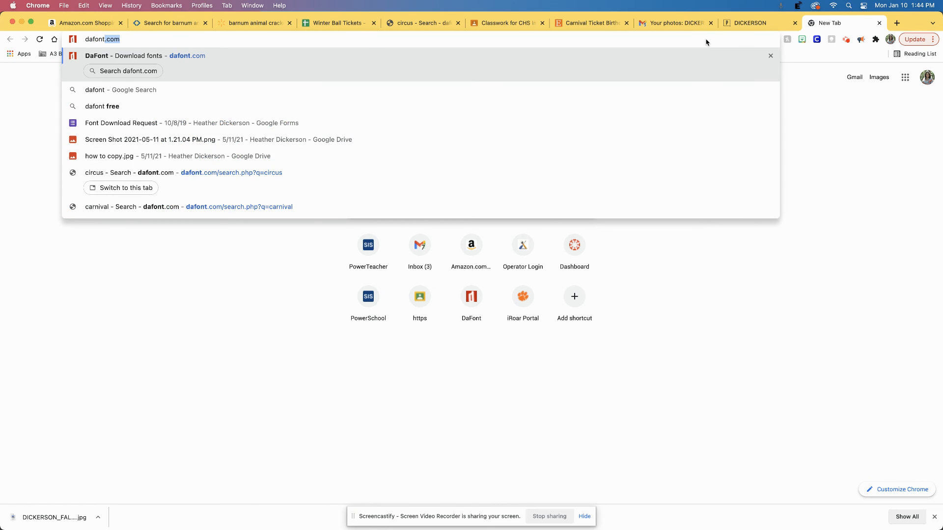
text(o)
key(BackSpace)
key(BackSpace)
text(.co)
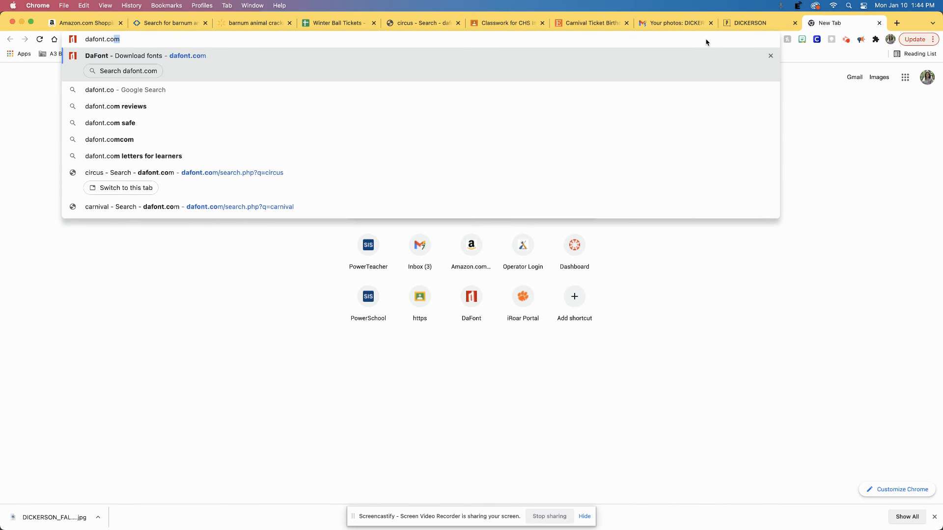
key(Return)
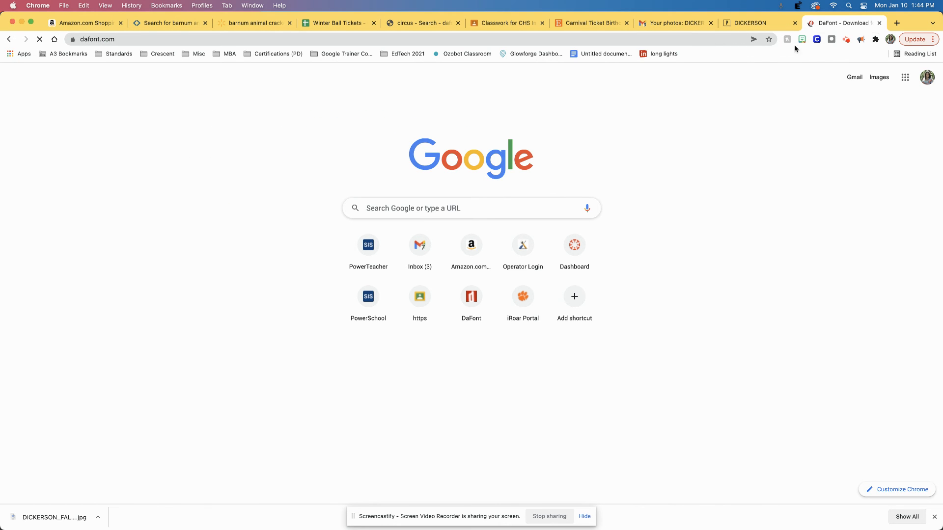
scroll(537, 243, down, 5)
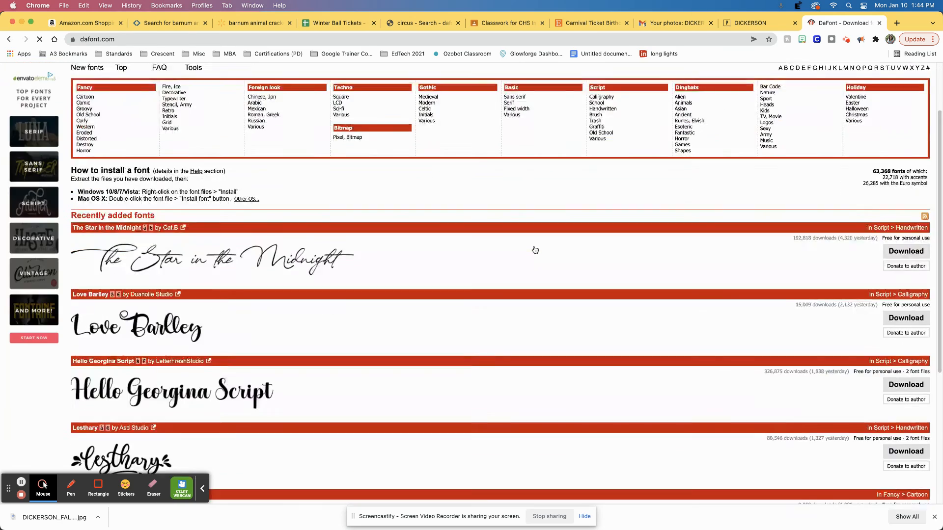
scroll(535, 250, down, 1)
scroll(535, 252, up, 6)
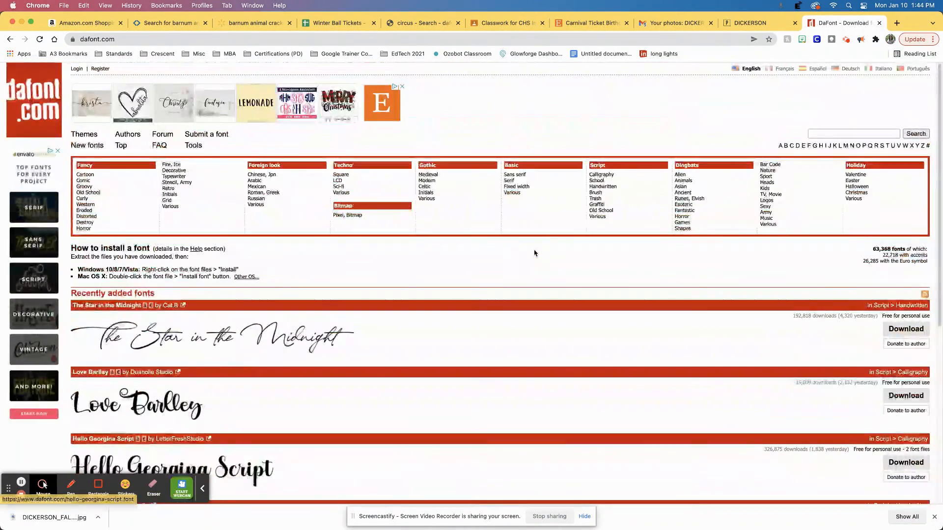
Step: Search Google for "what the font" in a new tab and open the WhatTheFont page on MyFonts
click(896, 23)
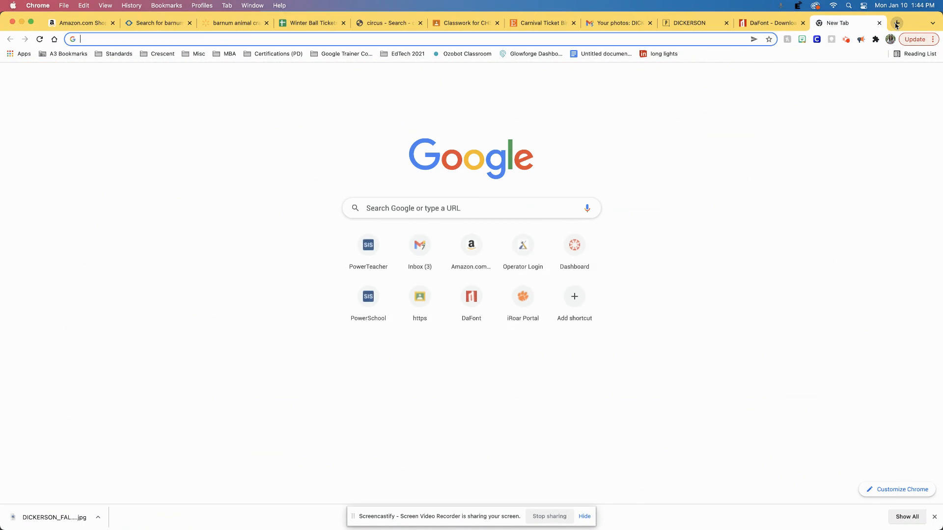
text(what )
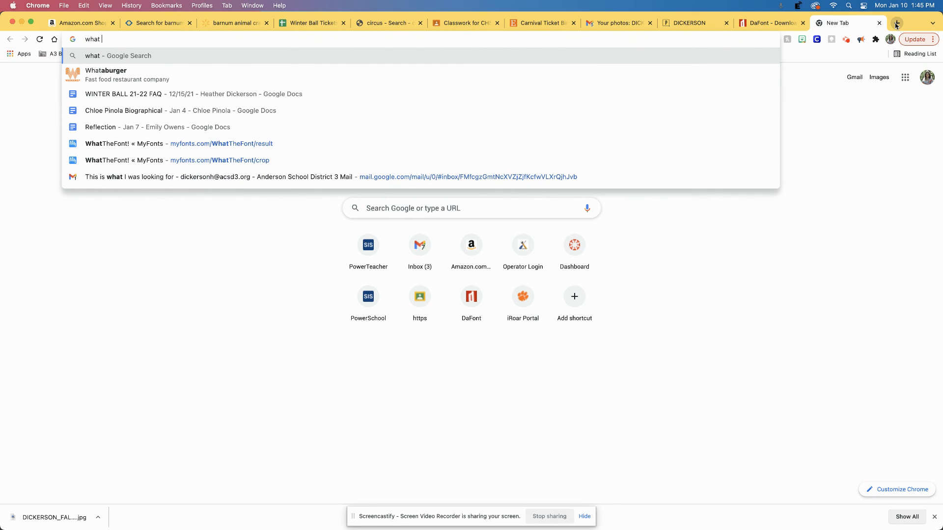
text(the font)
key(Return)
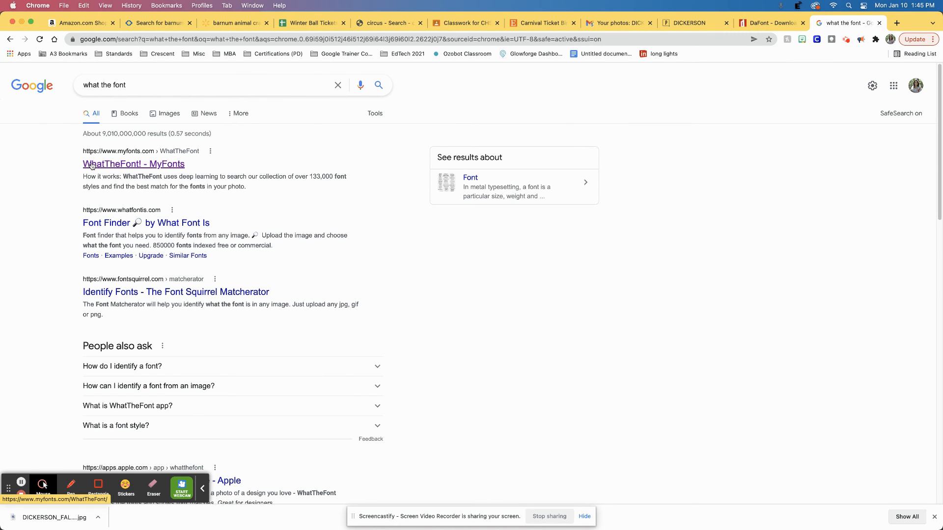
click(152, 163)
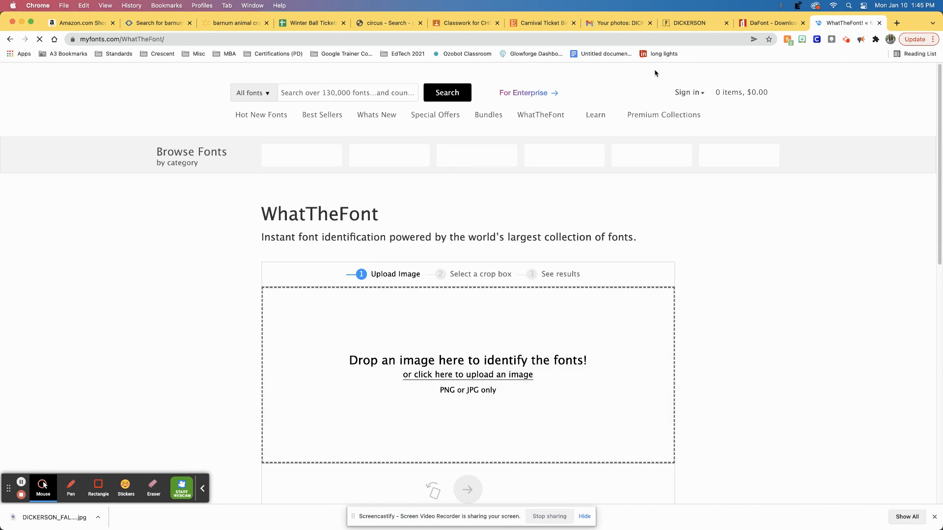
scroll(486, 352, down, 1)
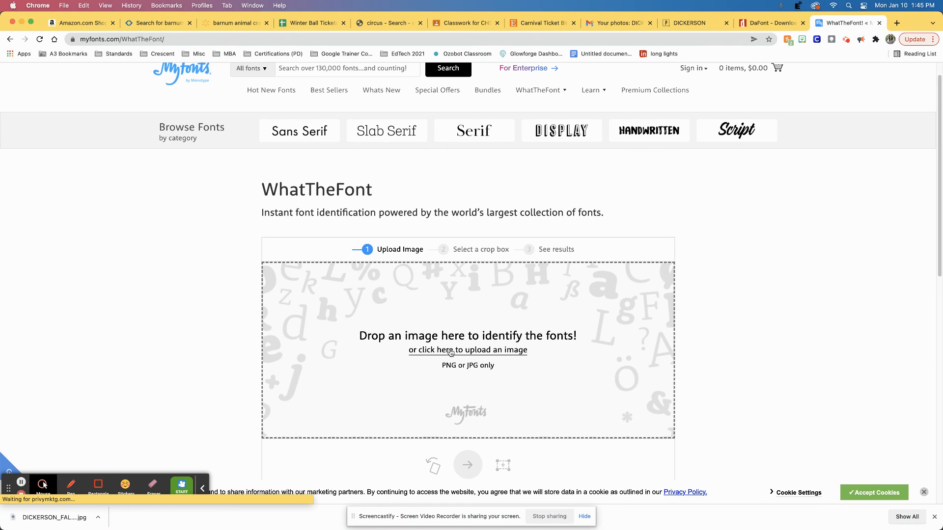
Step: Upload Screen Shot 2022-01-10 at 11.33.08 AM to WhatTheFont and identify the font of the large name in the ticket's centre
click(450, 352)
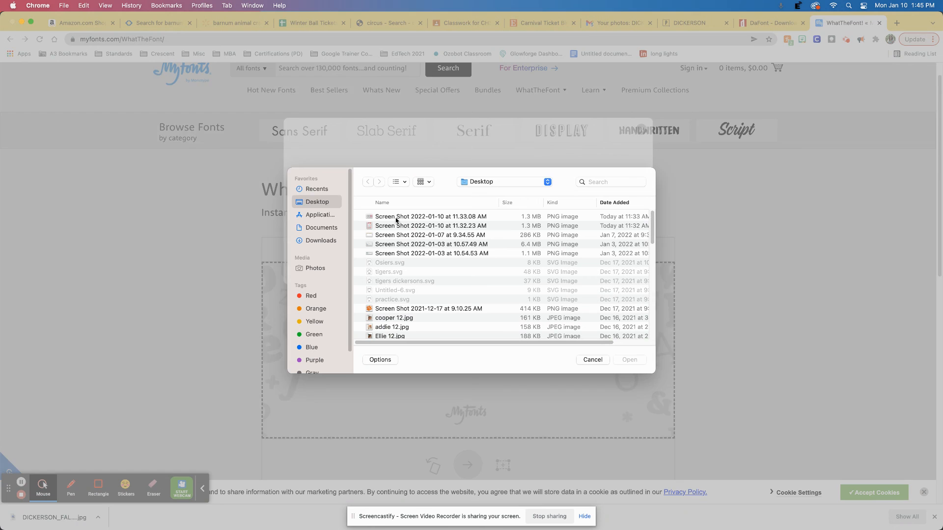
click(397, 219)
click(628, 359)
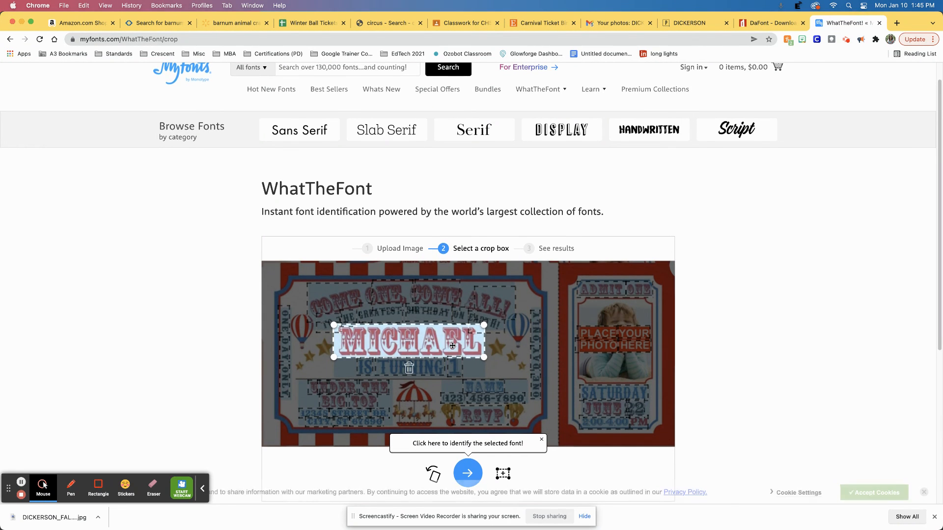
scroll(457, 354, down, 3)
click(467, 382)
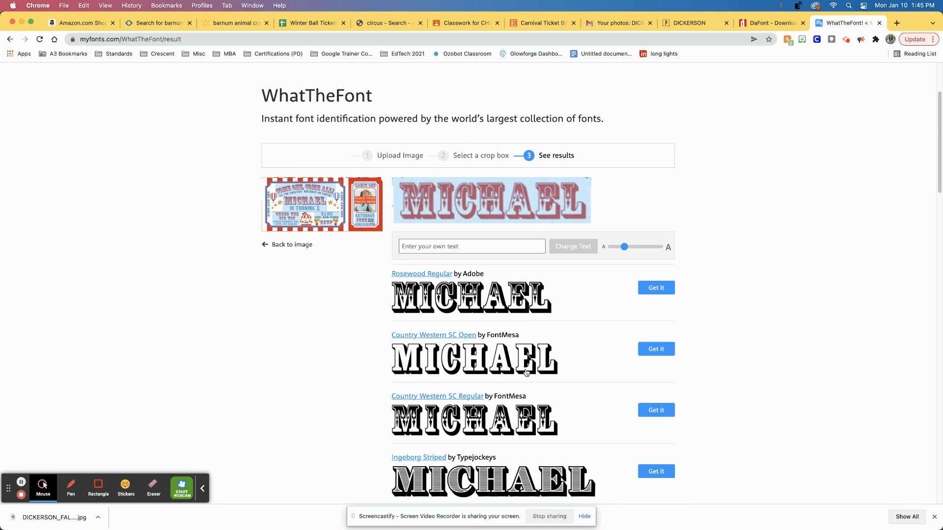
Step: Return to DaFont and search its fonts for "circus"
click(789, 26)
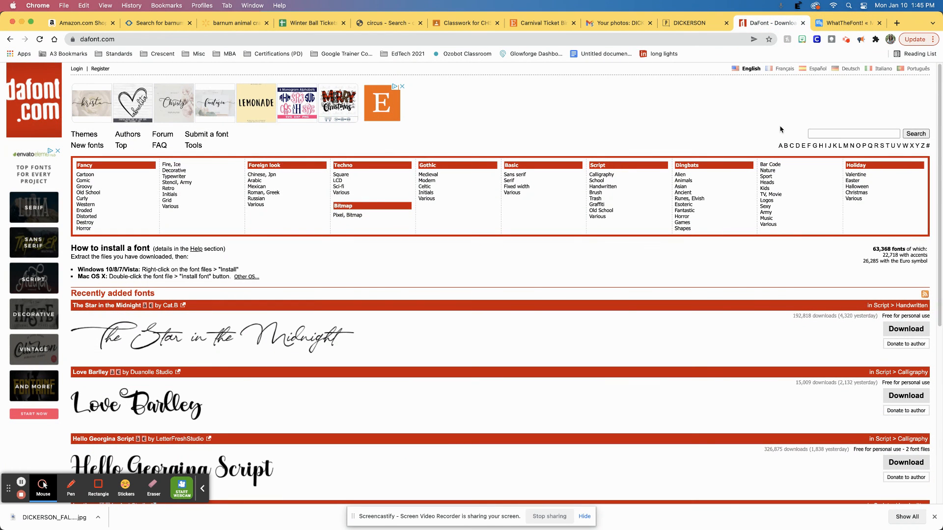
click(858, 133)
text(cir)
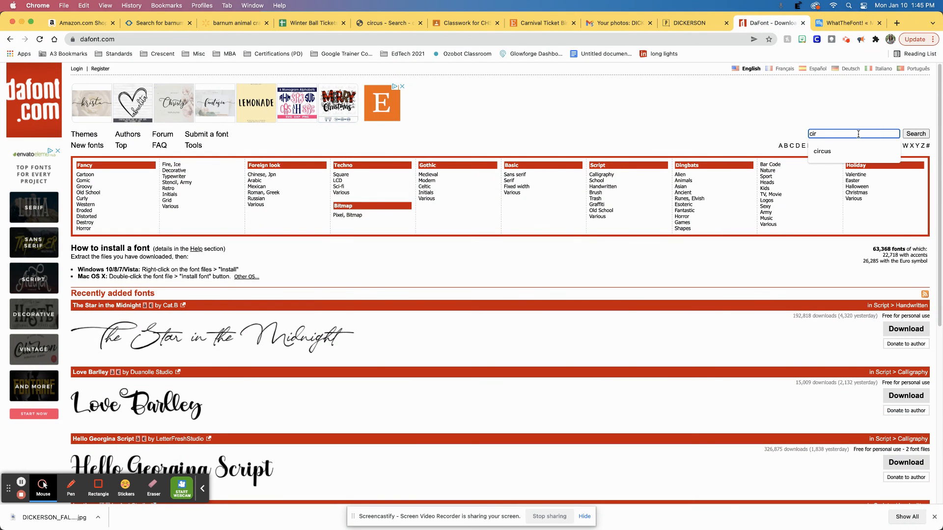
text(us)
key(BackSpace)
key(BackSpace)
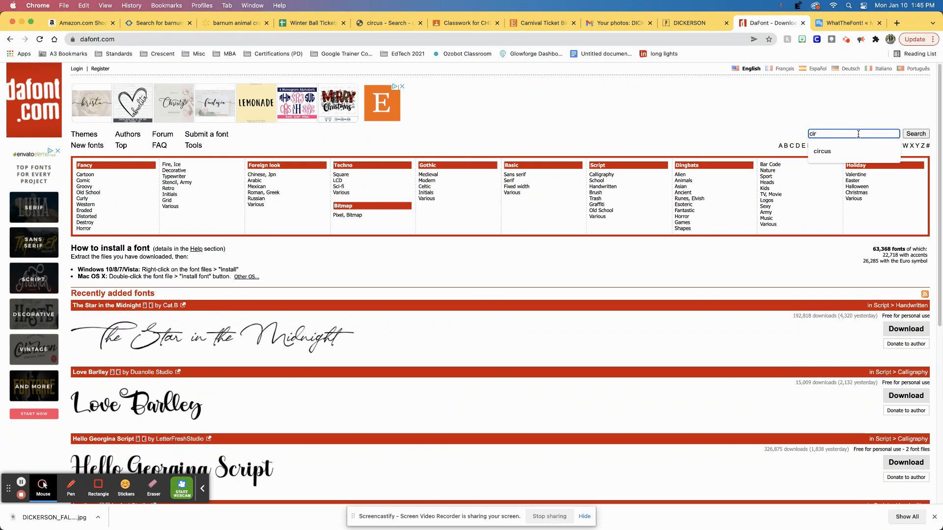
text(cus)
key(Return)
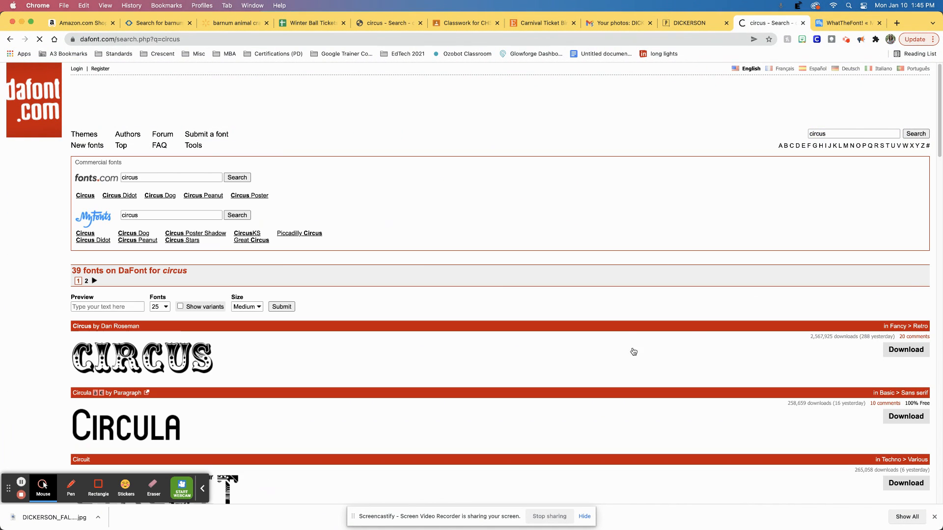
Step: Review the WhatTheFont matches and their prices against the circus fonts found on DaFont
click(847, 23)
drag(515, 395, 496, 458)
click(832, 259)
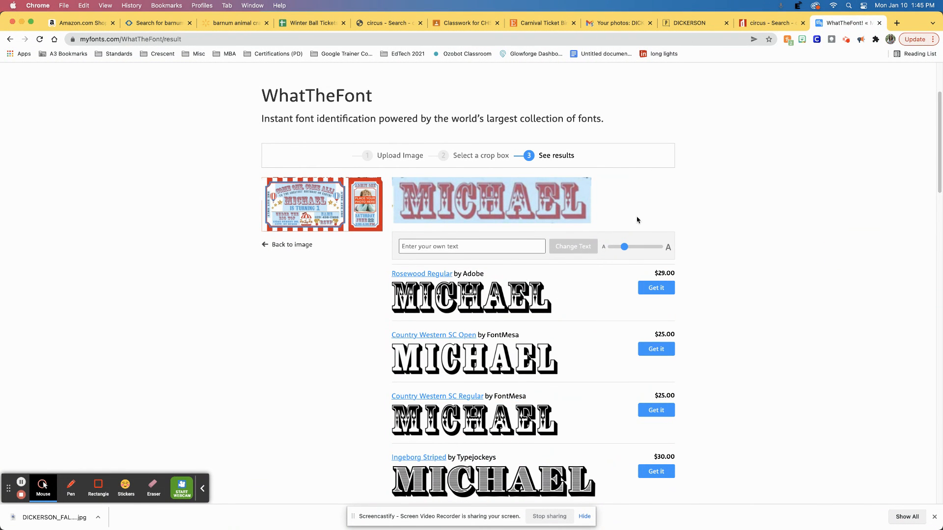
click(771, 23)
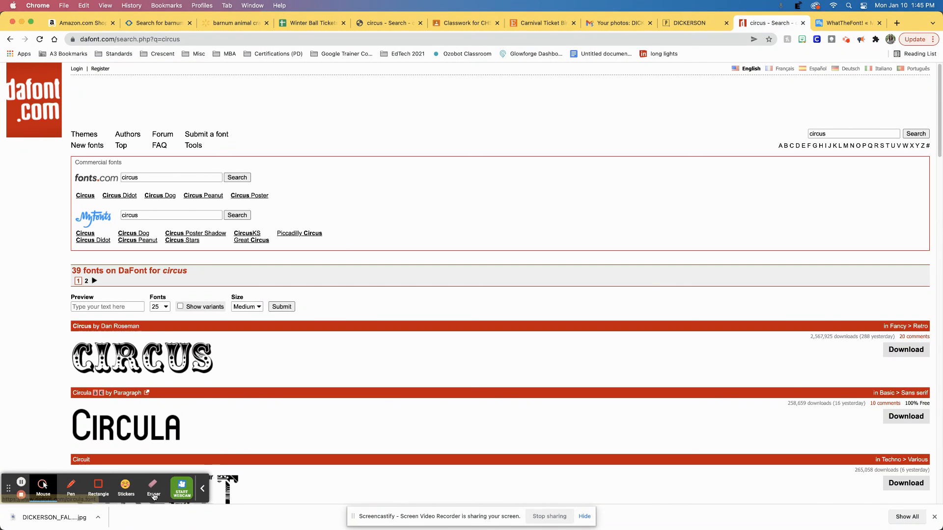